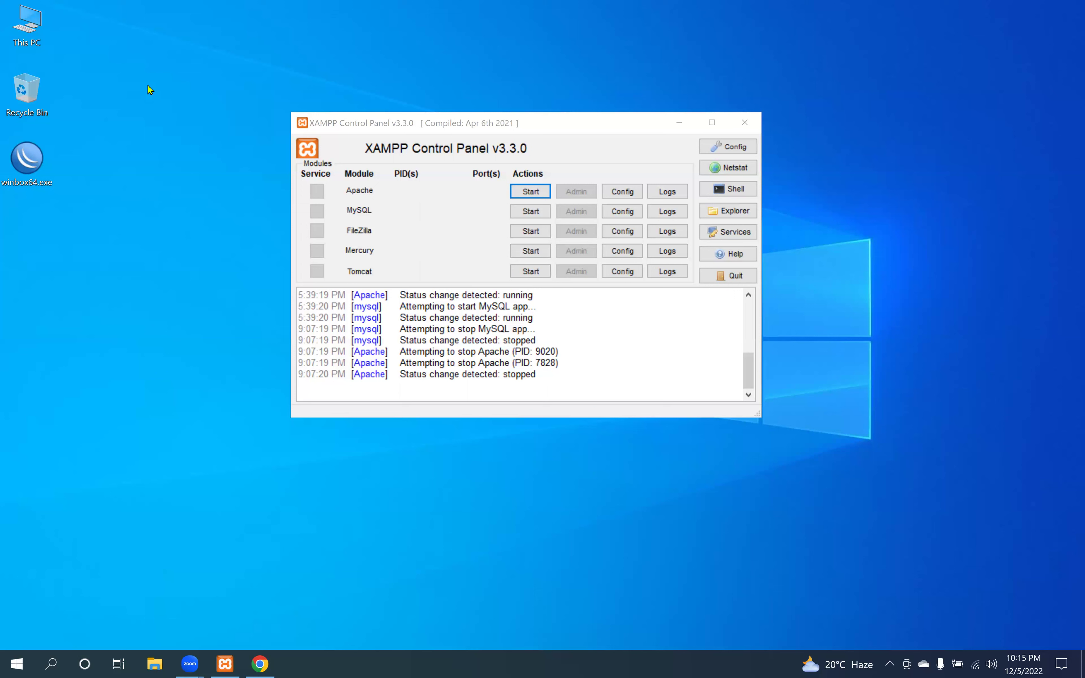
pyautogui.moveTo(141, 161); pyautogui.dragTo(192, 280)
pyautogui.click(322, 128)
pyautogui.moveTo(322, 128); pyautogui.dragTo(385, 122)
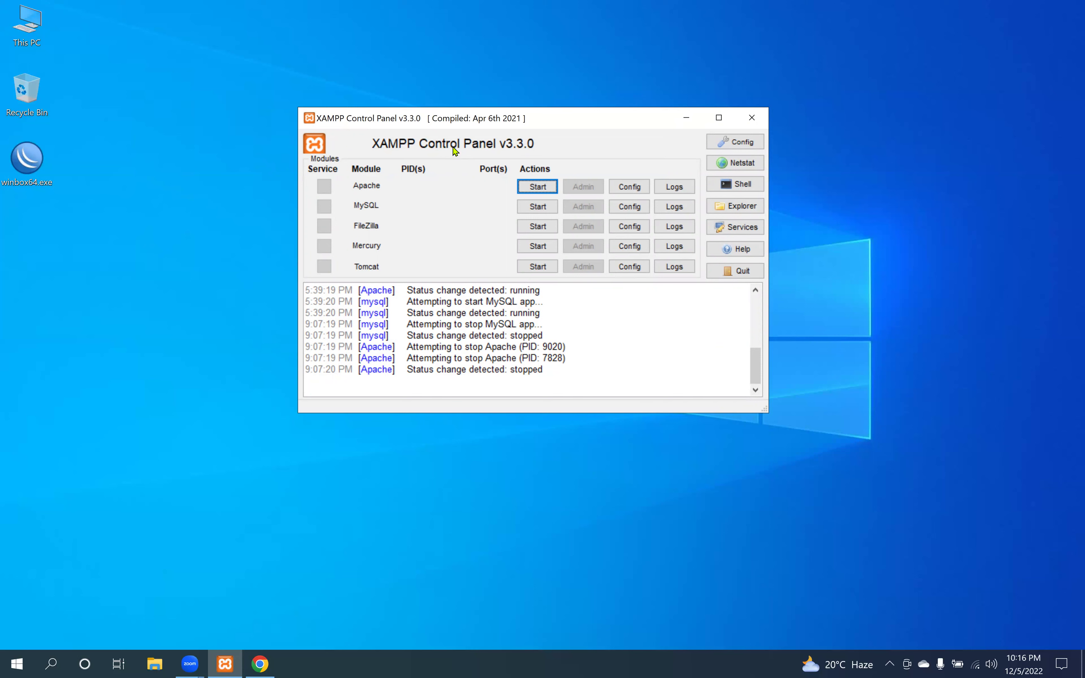
# - Switch to Chrome, search Google for "xampp download", and minimise the browser again
pyautogui.click(260, 665)
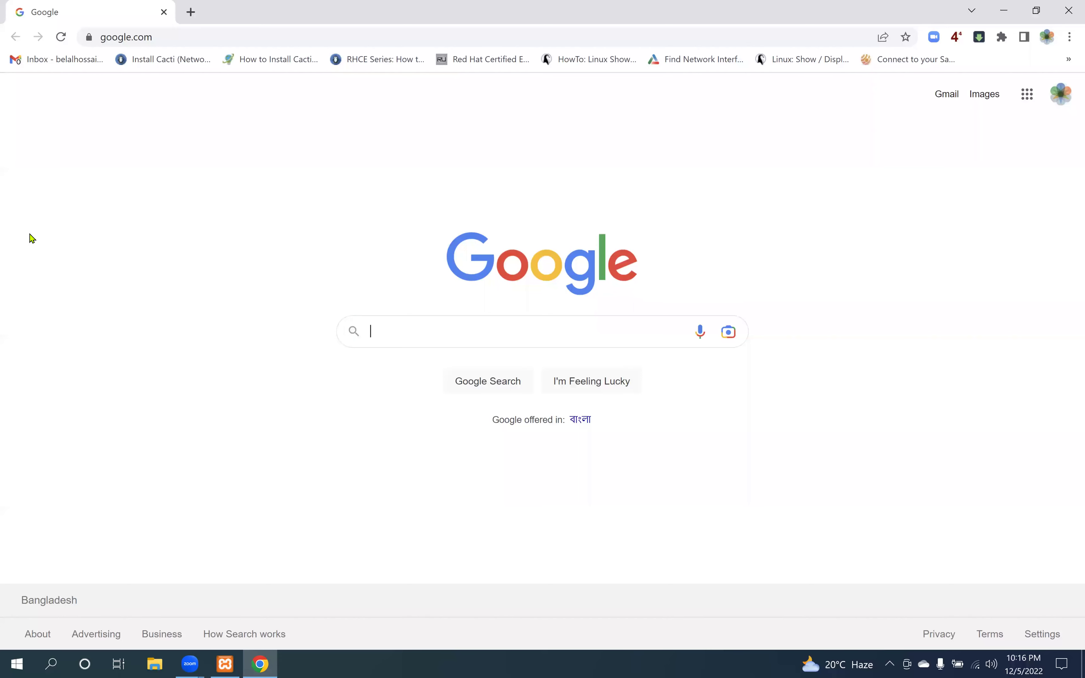
pyautogui.click(392, 329)
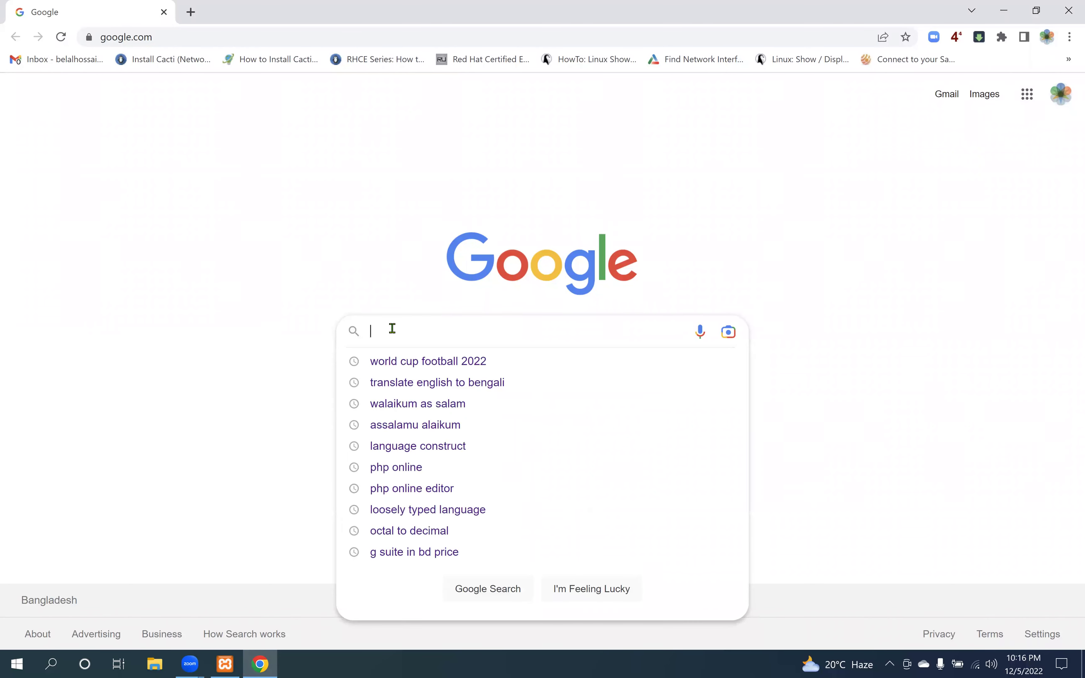
pyautogui.write('xamm')
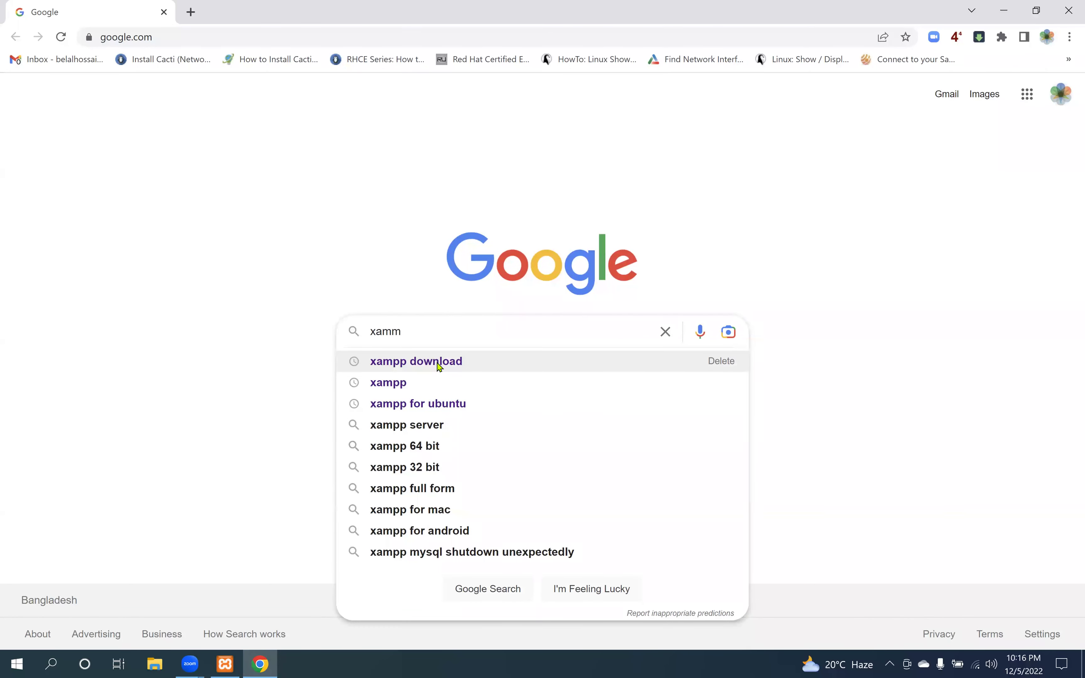
pyautogui.click(439, 367)
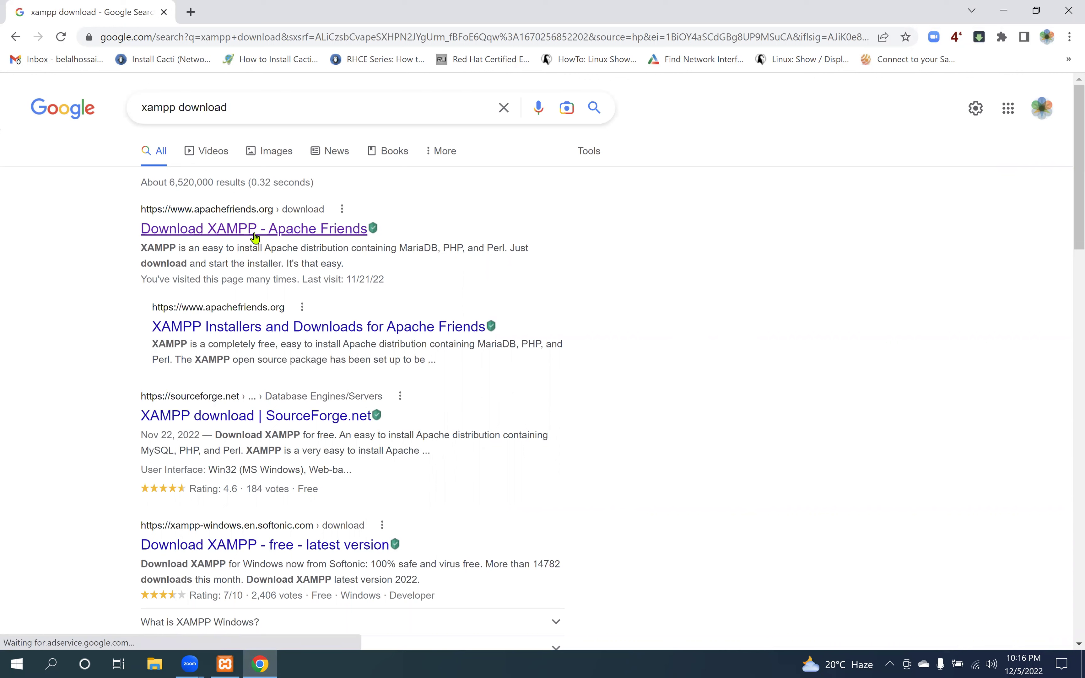
pyautogui.click(1004, 10)
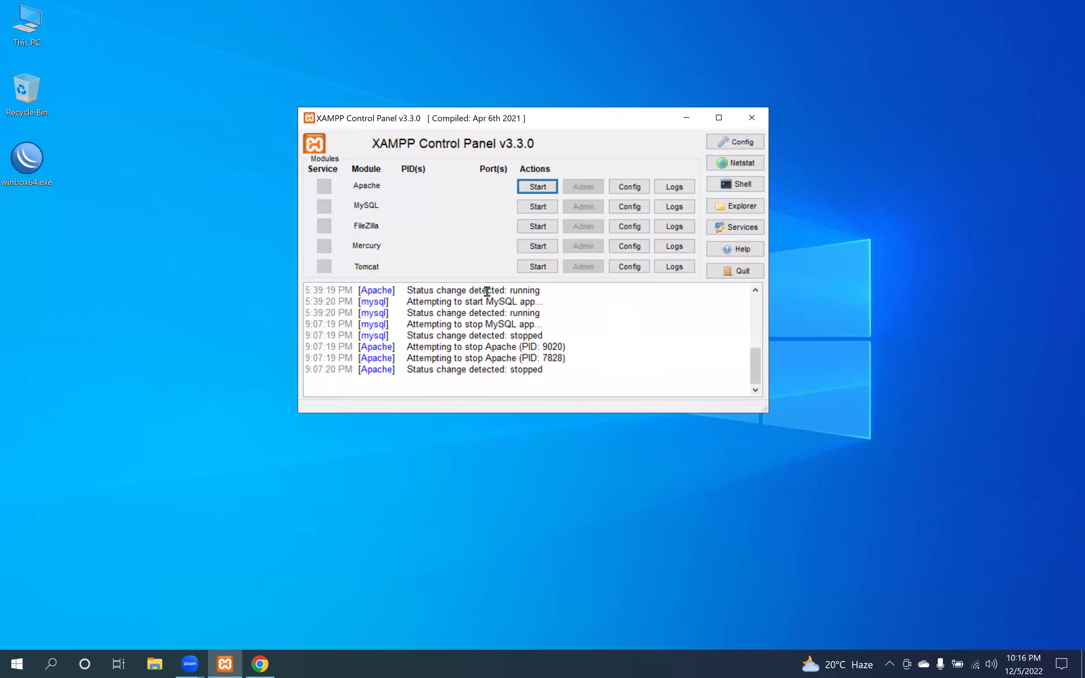
# - Start the Apache and MySQL modules in the XAMPP Control Panel
pyautogui.click(536, 188)
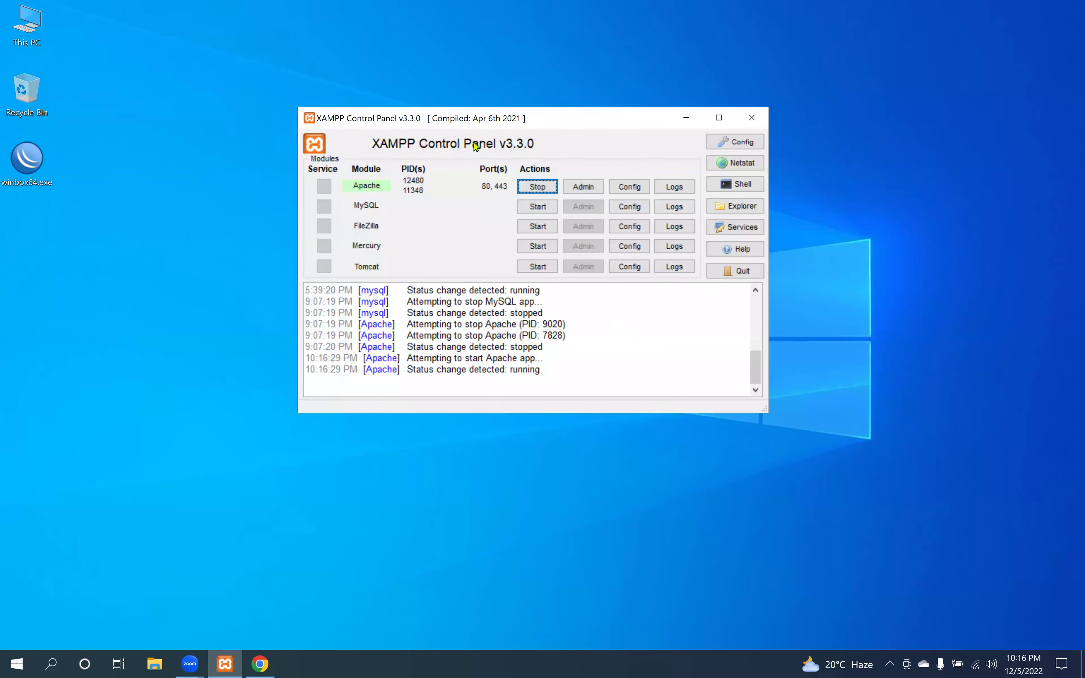
pyautogui.moveTo(407, 120); pyautogui.dragTo(373, 120)
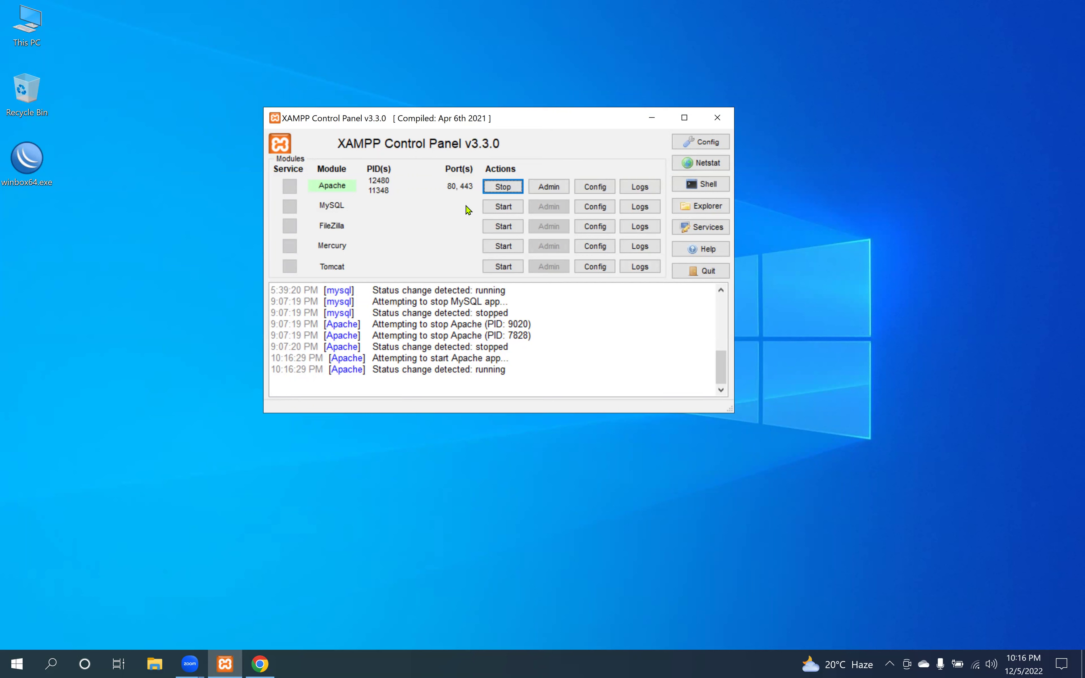
pyautogui.click(498, 207)
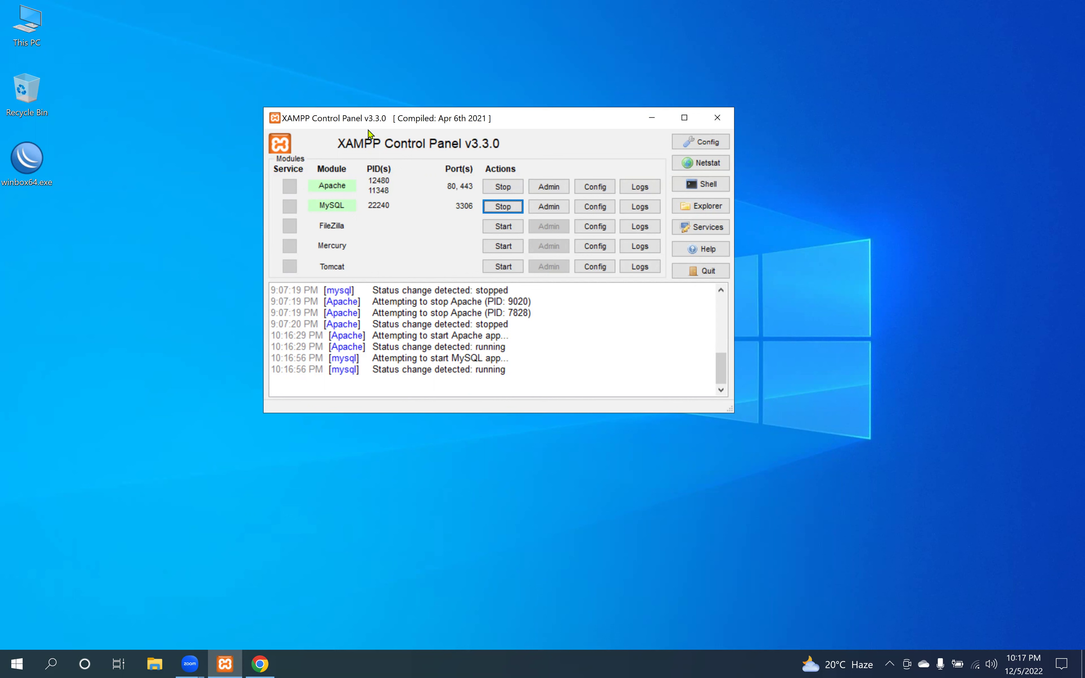
pyautogui.moveTo(372, 120); pyautogui.dragTo(365, 107)
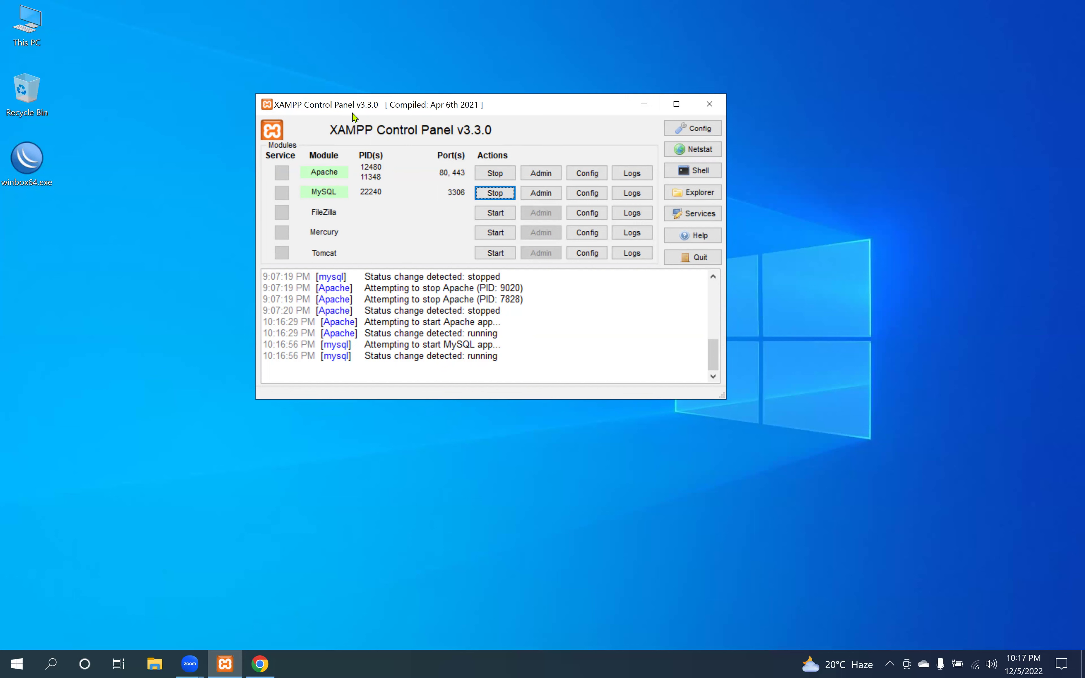
pyautogui.moveTo(352, 113); pyautogui.dragTo(435, 130)
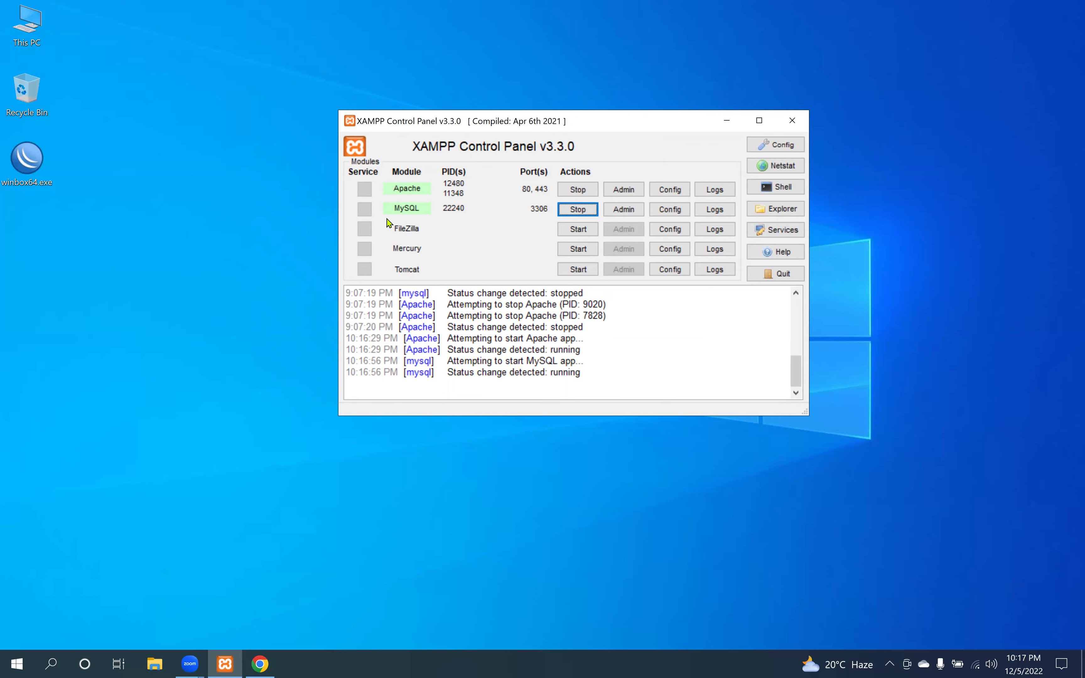
pyautogui.click(804, 127)
pyautogui.moveTo(566, 120); pyautogui.dragTo(547, 113)
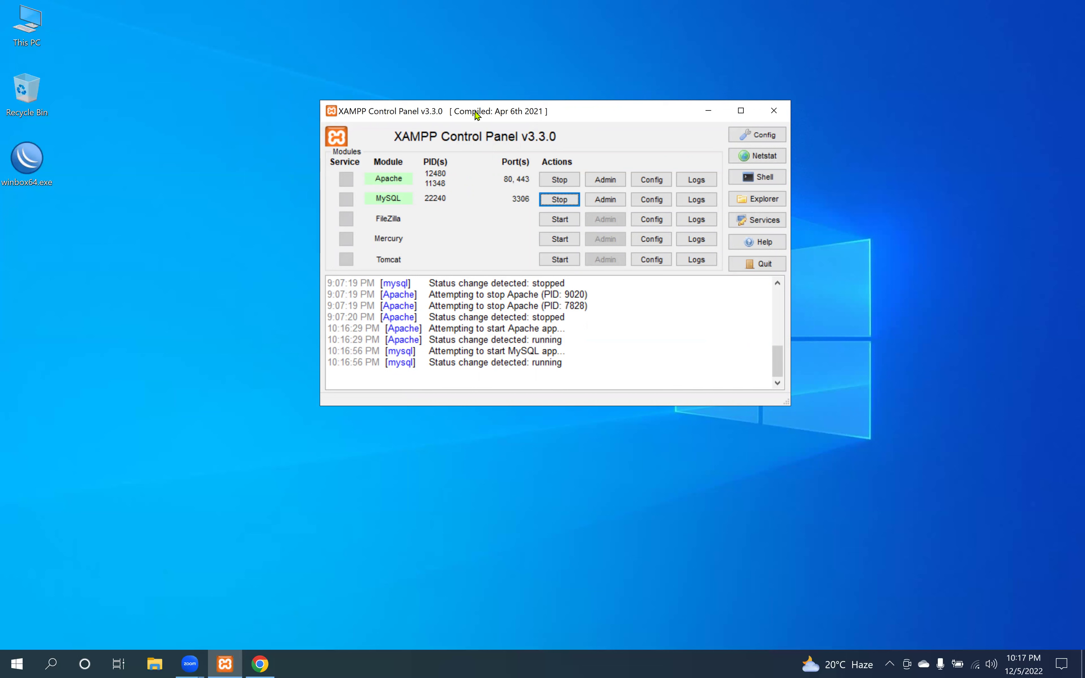
pyautogui.moveTo(475, 111); pyautogui.dragTo(508, 117)
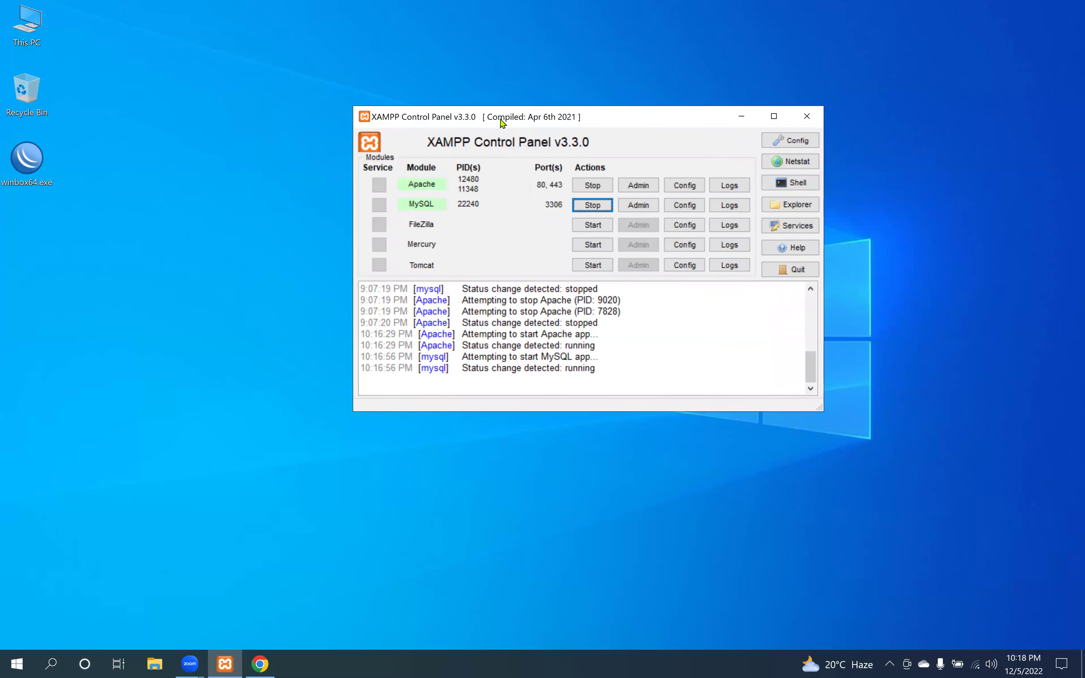
pyautogui.moveTo(492, 118); pyautogui.dragTo(452, 112)
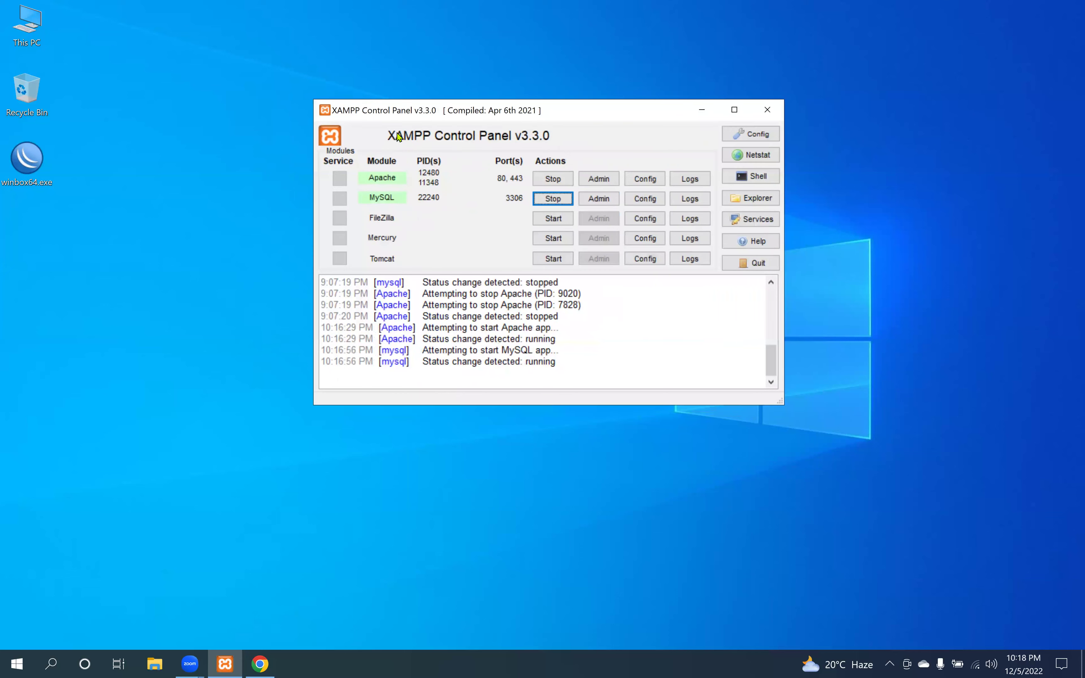
pyautogui.rightClick(190, 150)
pyautogui.click(226, 190)
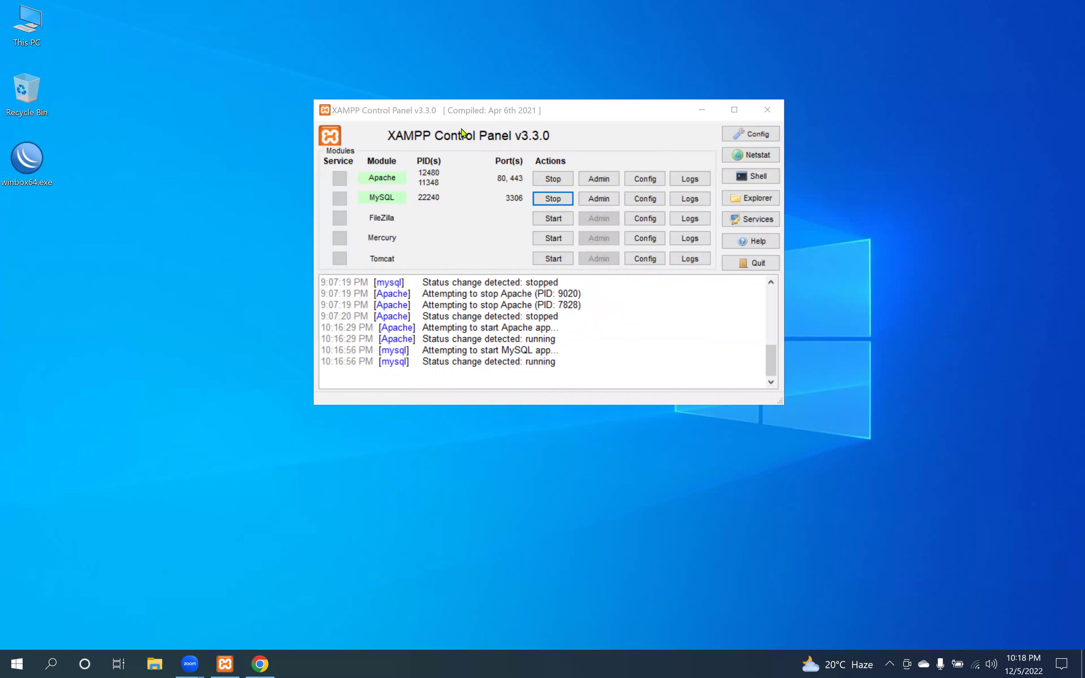
pyautogui.moveTo(456, 112); pyautogui.dragTo(454, 107)
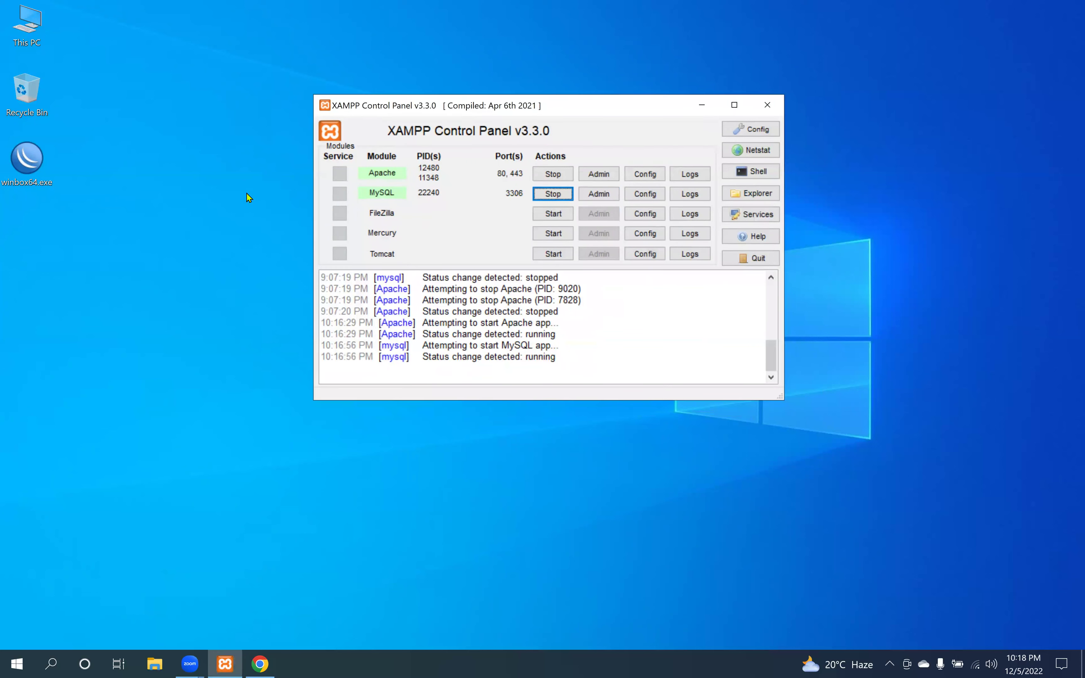
pyautogui.rightClick(207, 192)
pyautogui.click(238, 226)
# - Close the XAMPP Control Panel window, restore it from the system tray, and close it to the tray again
pyautogui.click(777, 109)
pyautogui.click(890, 665)
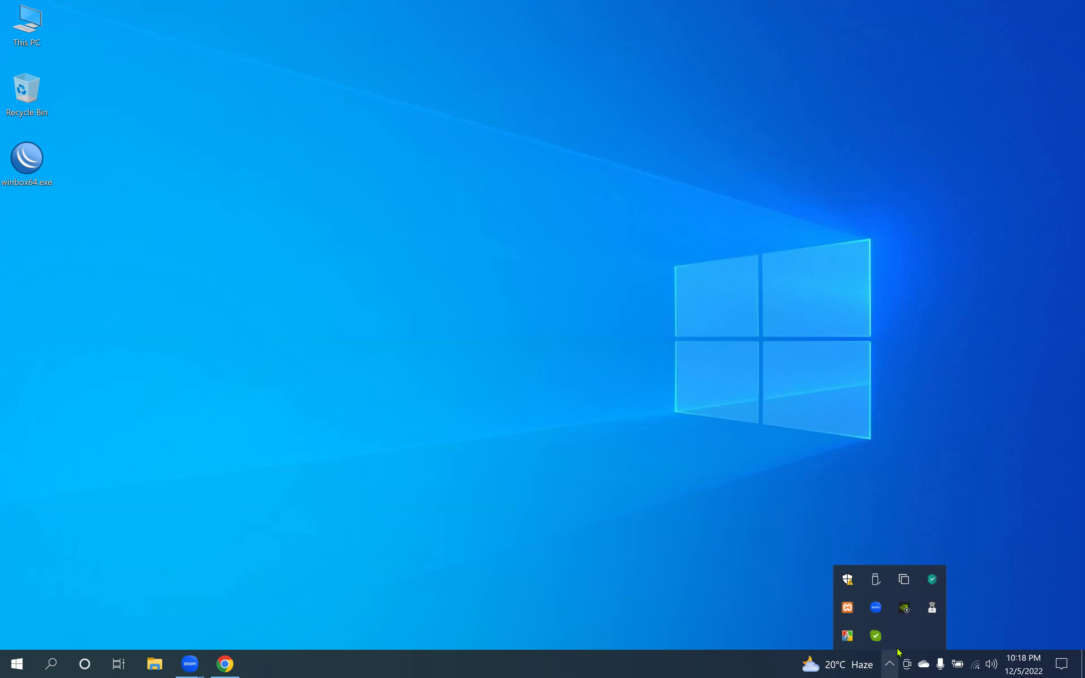
pyautogui.doubleClick(847, 609)
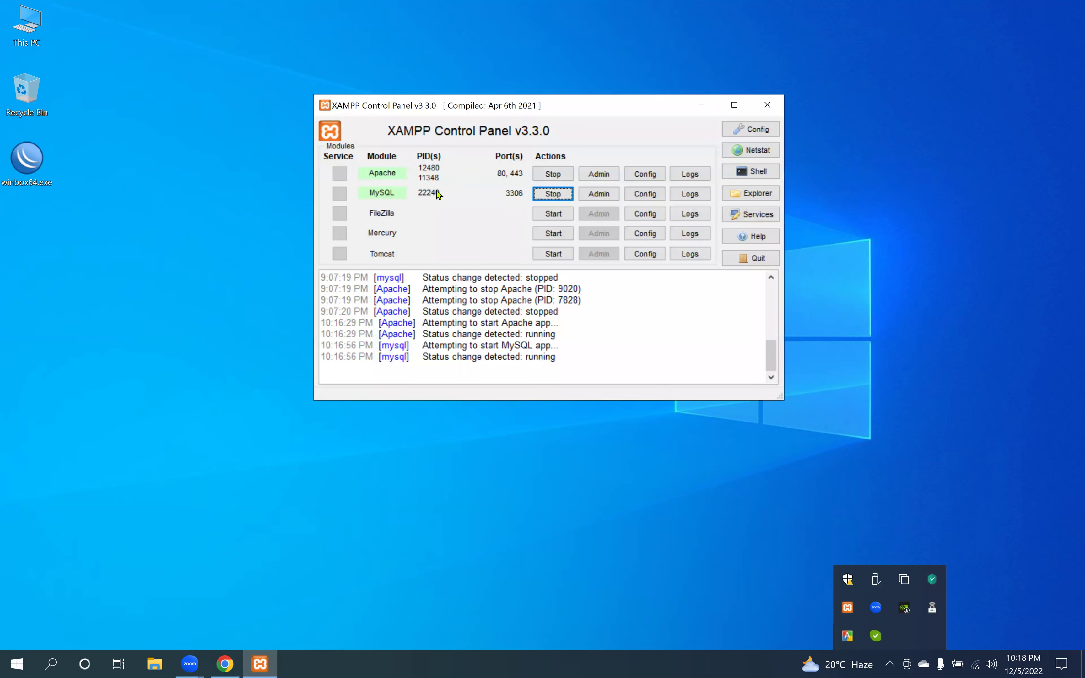
pyautogui.click(767, 105)
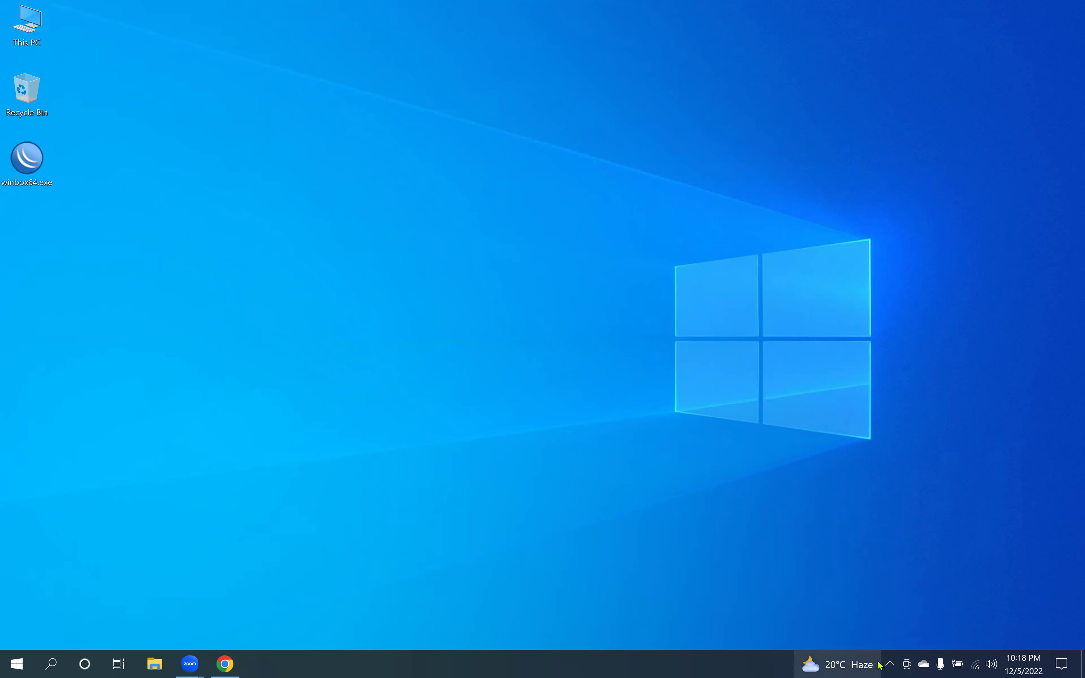
pyautogui.click(891, 664)
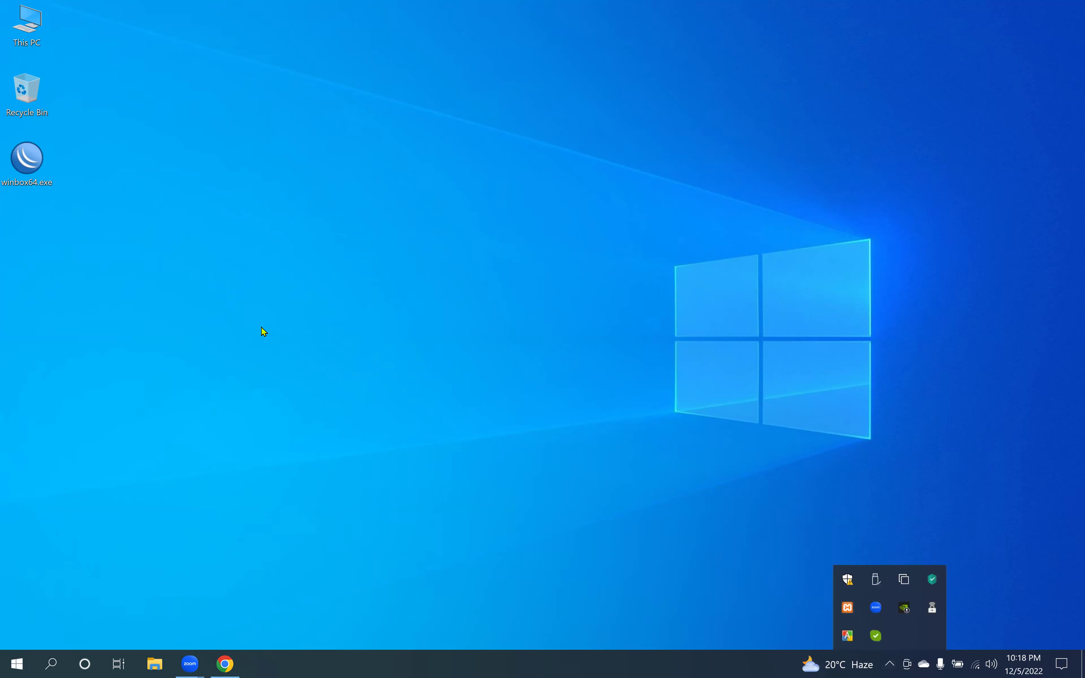
pyautogui.click(275, 323)
# - Open the htdocs folder inside the xampp folder on Local Disk (C:) in File Explorer
pyautogui.doubleClick(28, 27)
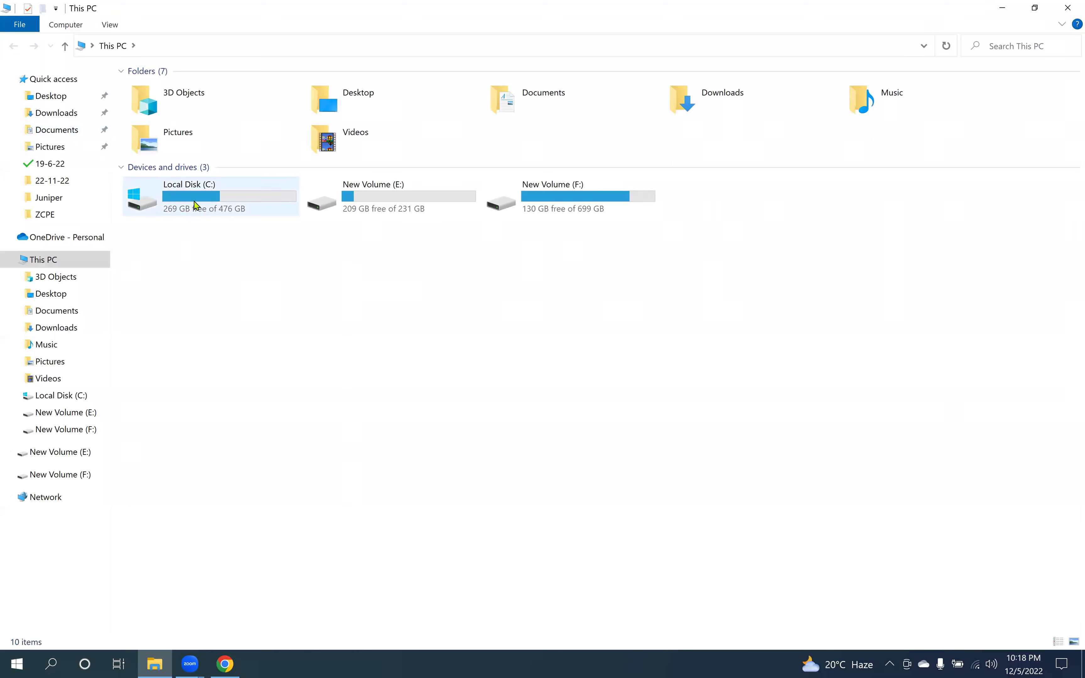
pyautogui.click(196, 205)
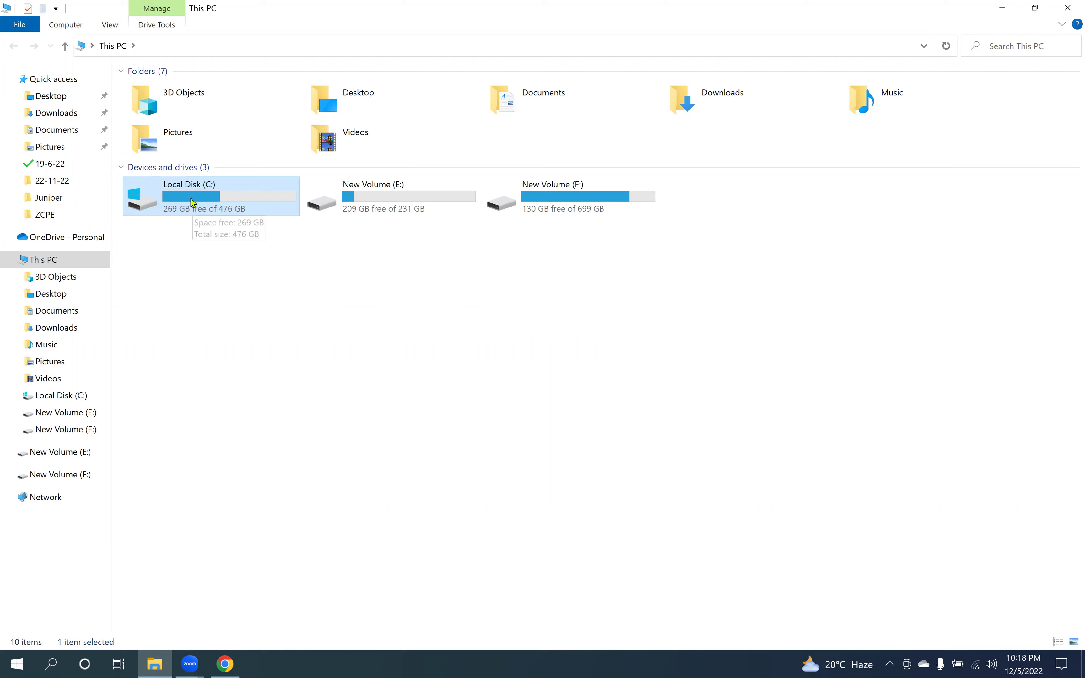
pyautogui.doubleClick(194, 202)
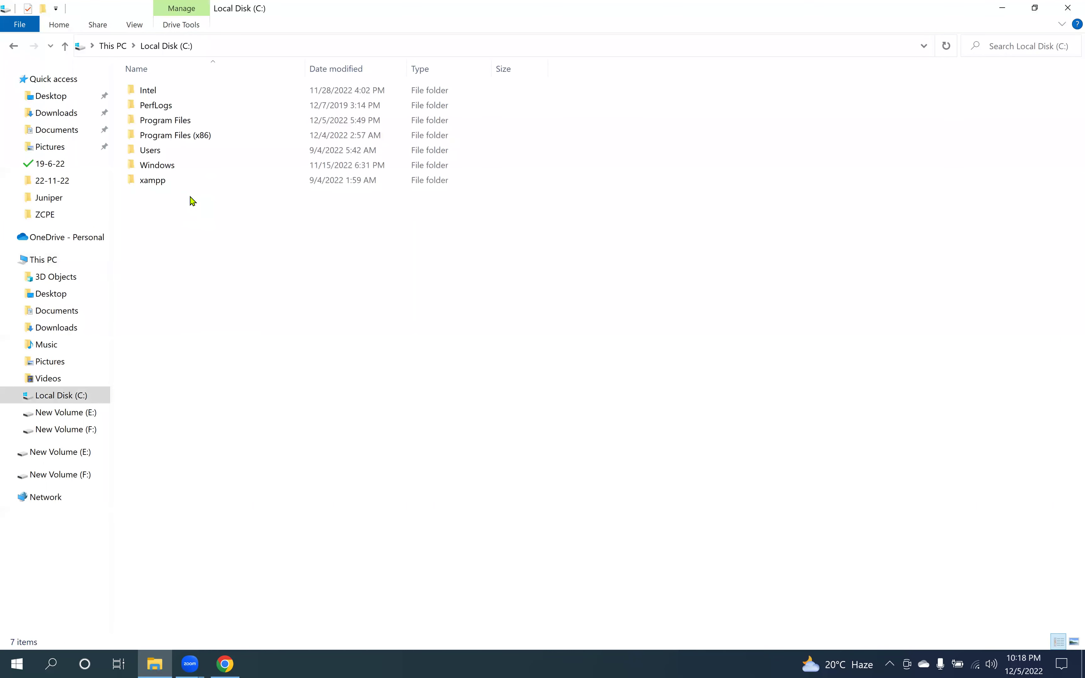
pyautogui.click(150, 184)
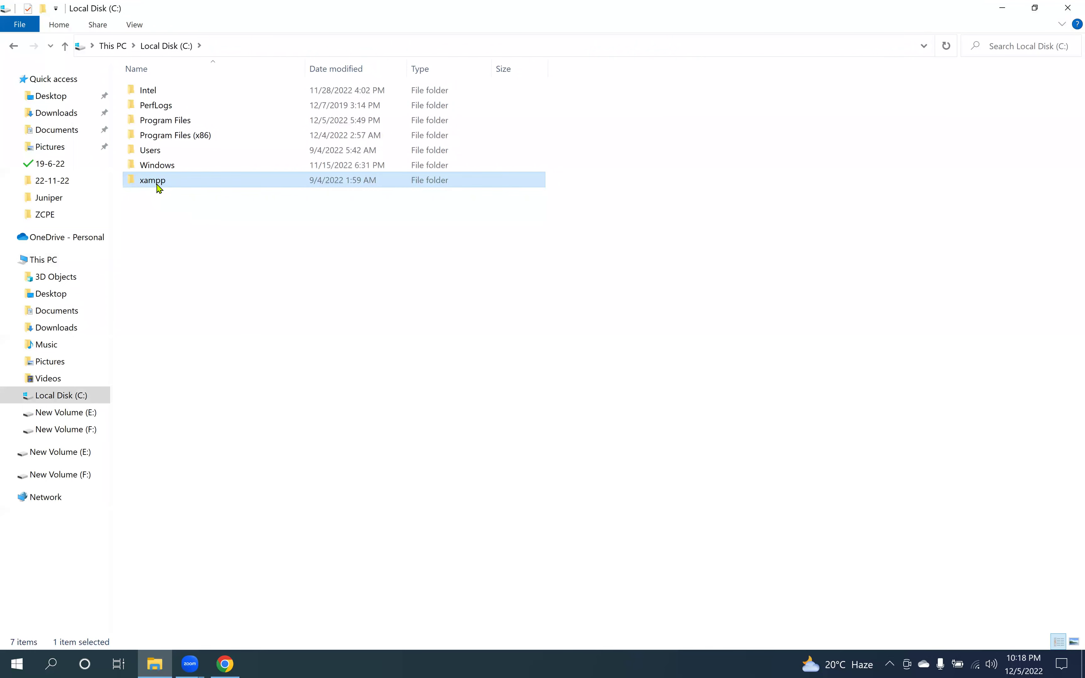
pyautogui.doubleClick(157, 184)
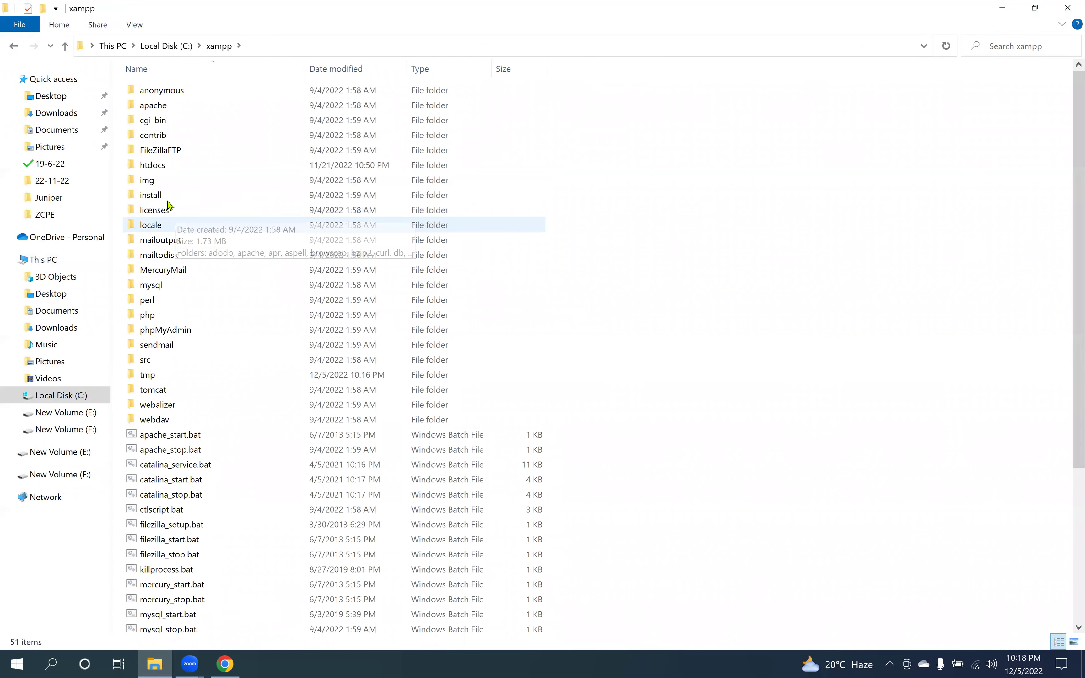
pyautogui.click(154, 168)
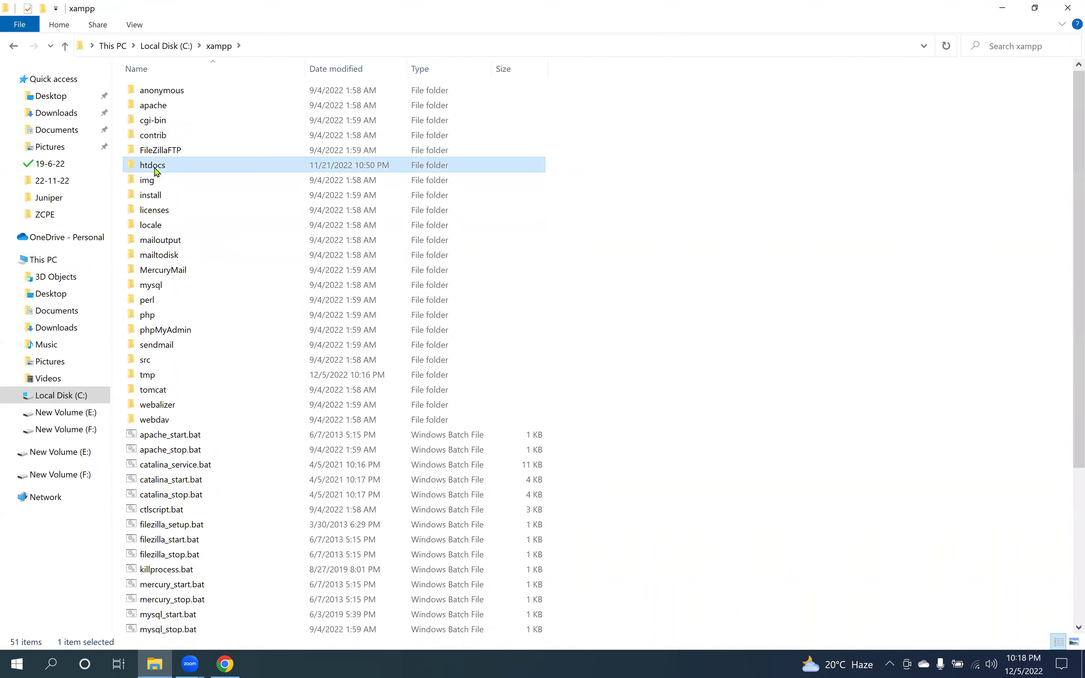
pyautogui.doubleClick(172, 171)
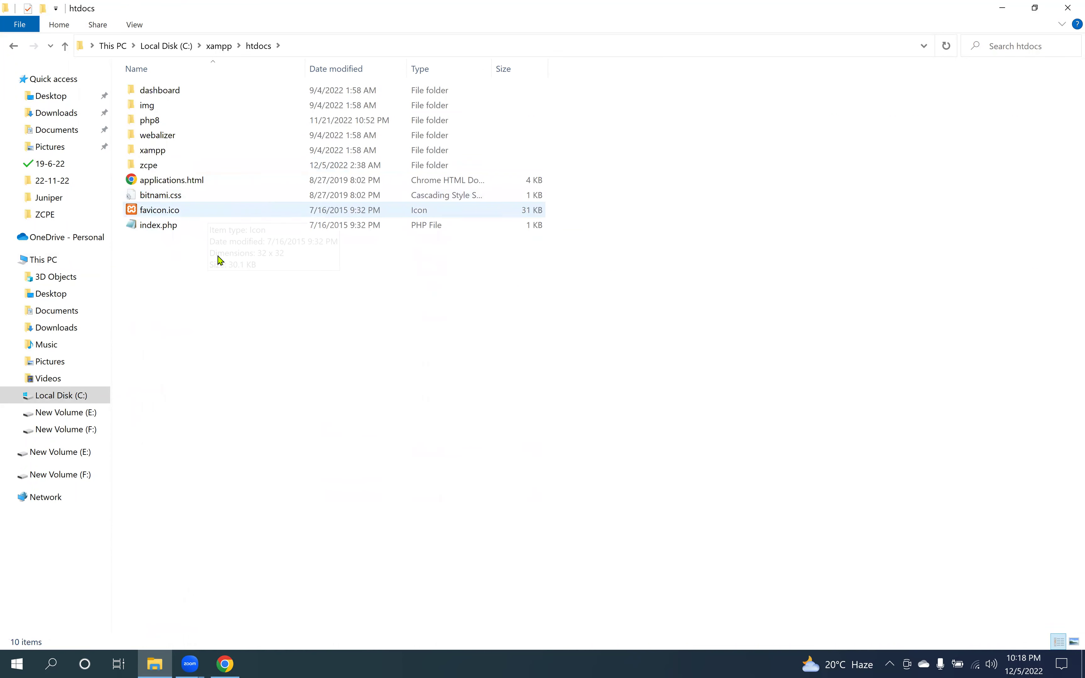
# - Switch to Chrome, load localhost in a new tab, and look over the XAMPP welcome page
pyautogui.click(889, 664)
pyautogui.click(270, 666)
pyautogui.click(225, 664)
pyautogui.click(193, 13)
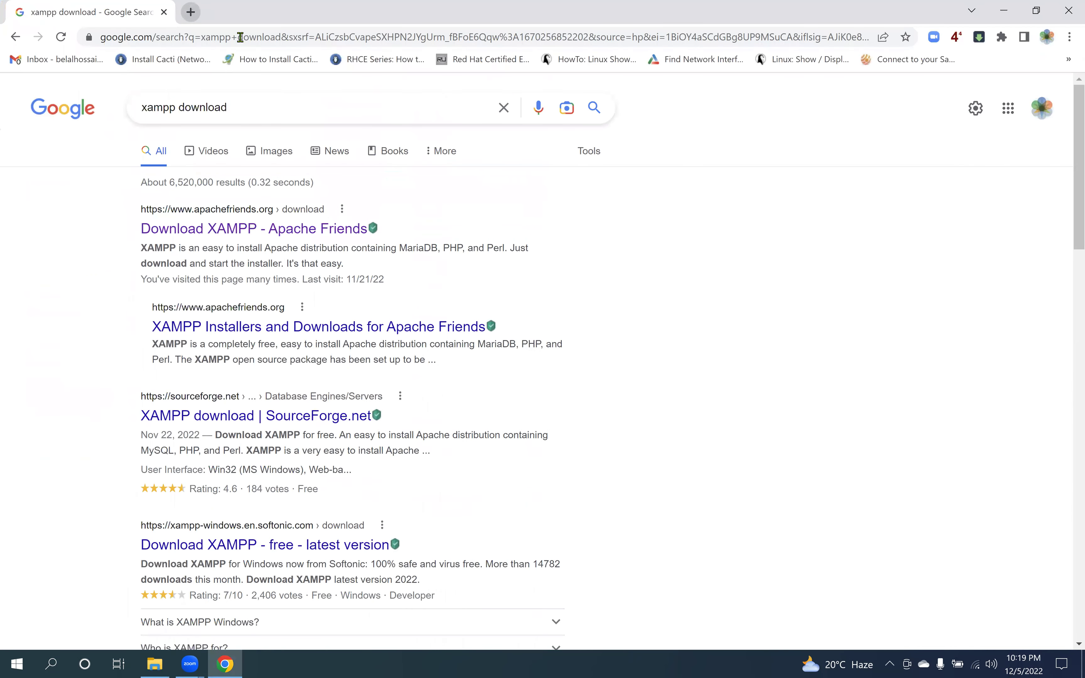
pyautogui.write('localhost/zcpe')
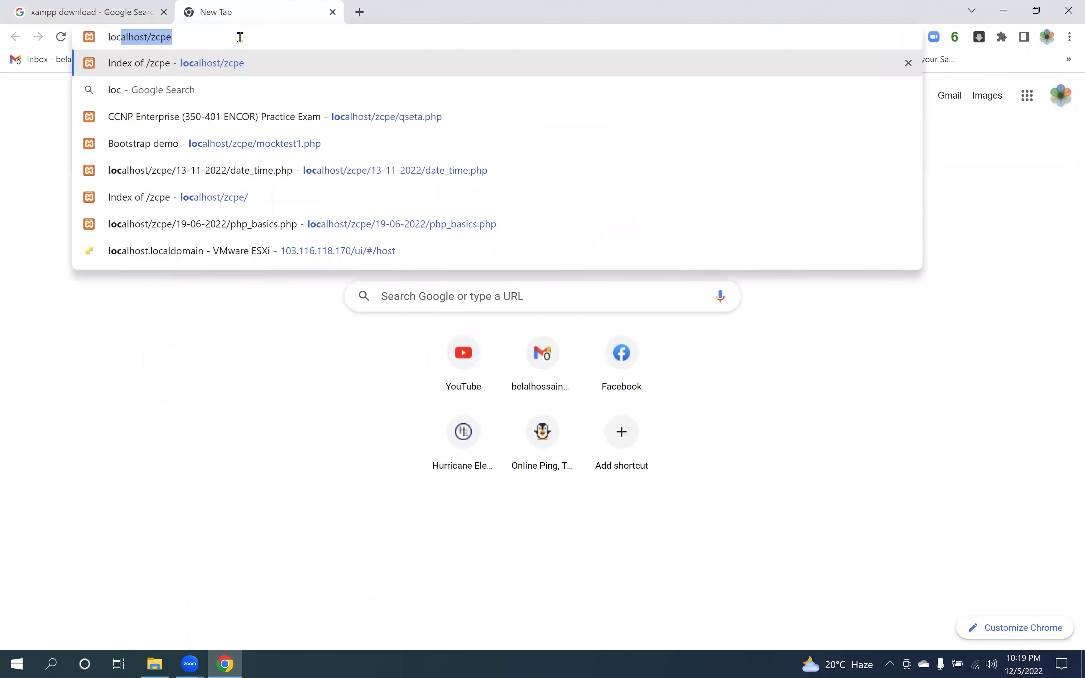
pyautogui.press('Right')
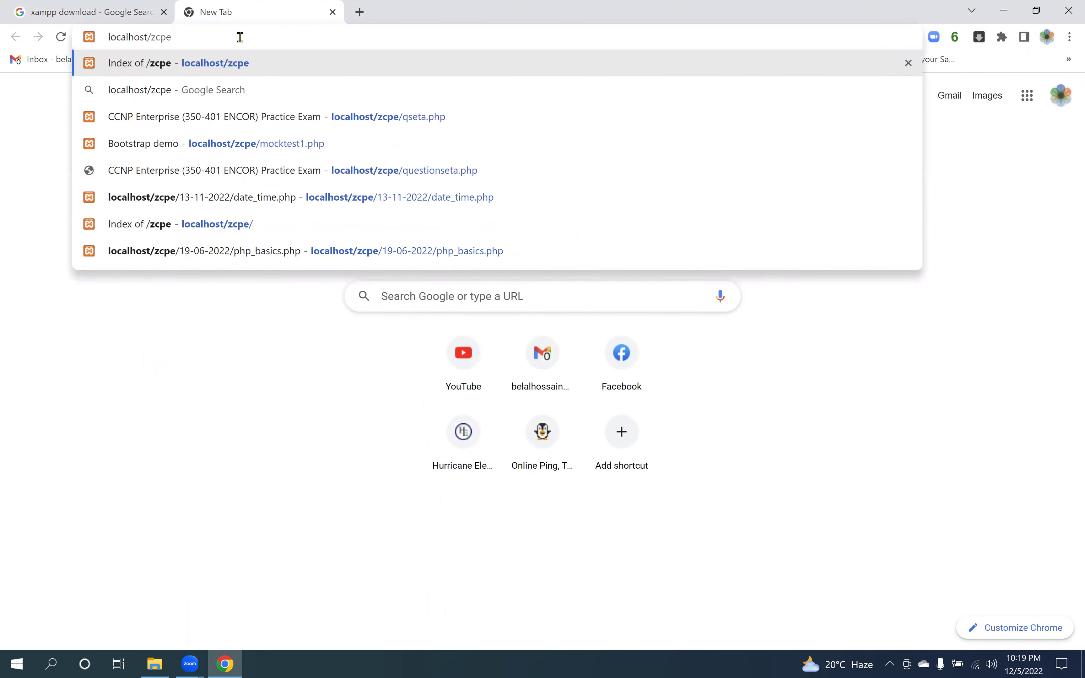
pyautogui.press('BackSpace')
pyautogui.press('BackSpace')
pyautogui.press('BackSpace')
pyautogui.press('BackSpace')
pyautogui.press('BackSpace')
pyautogui.press('Return')
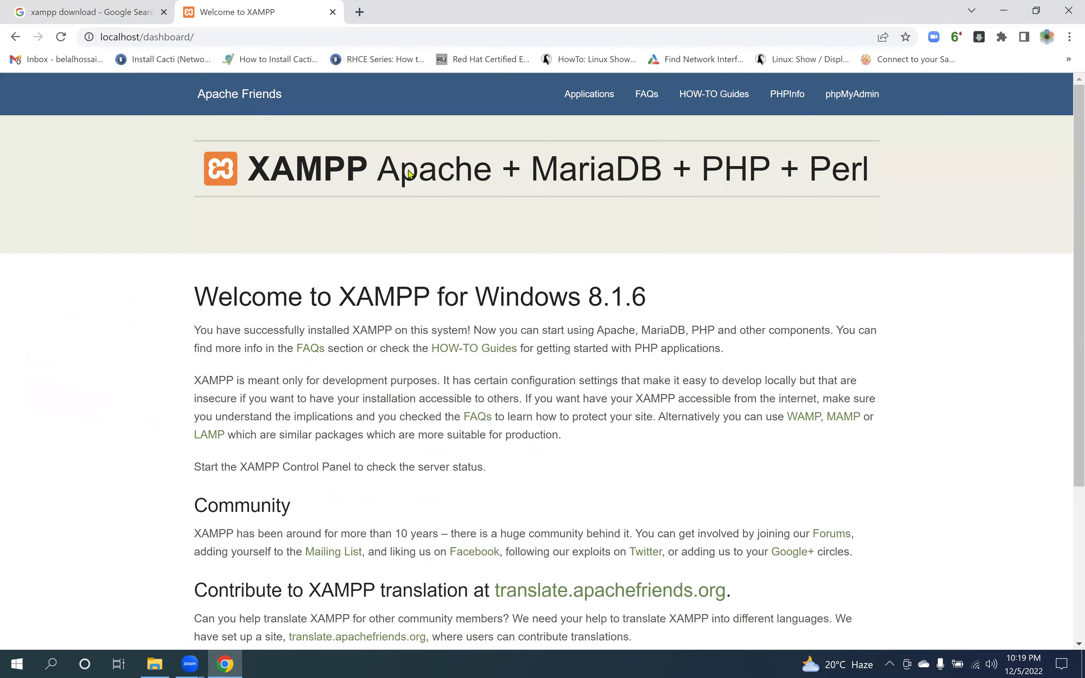
pyautogui.moveTo(408, 174); pyautogui.dragTo(592, 417)
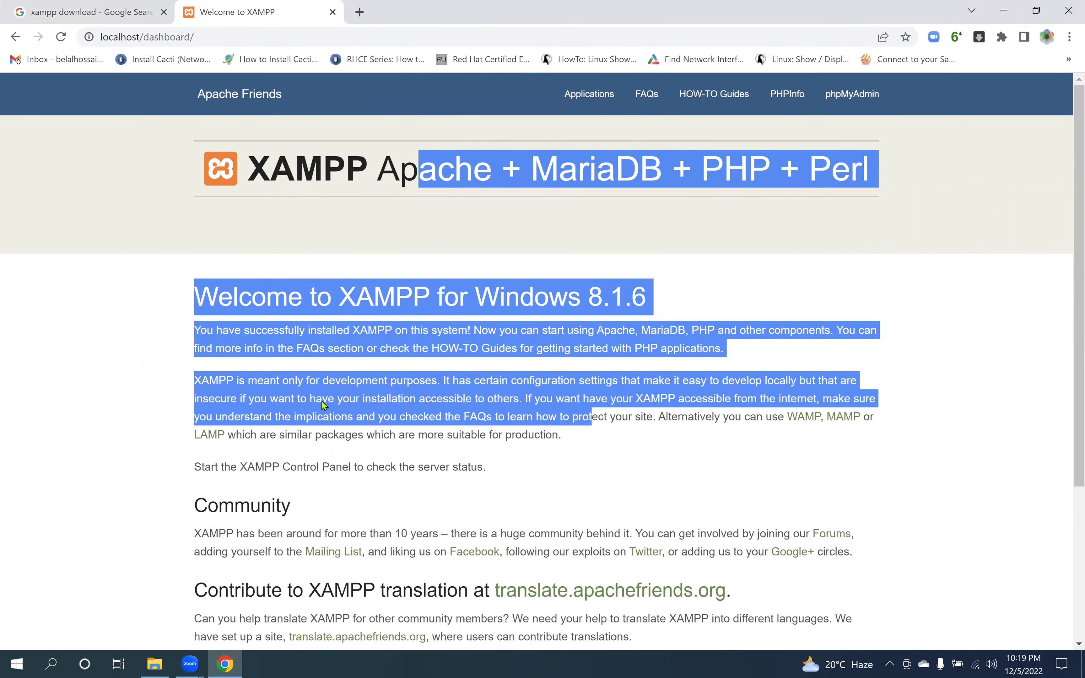
pyautogui.scroll(-5, 330, 404)
pyautogui.scroll(5, 341, 376)
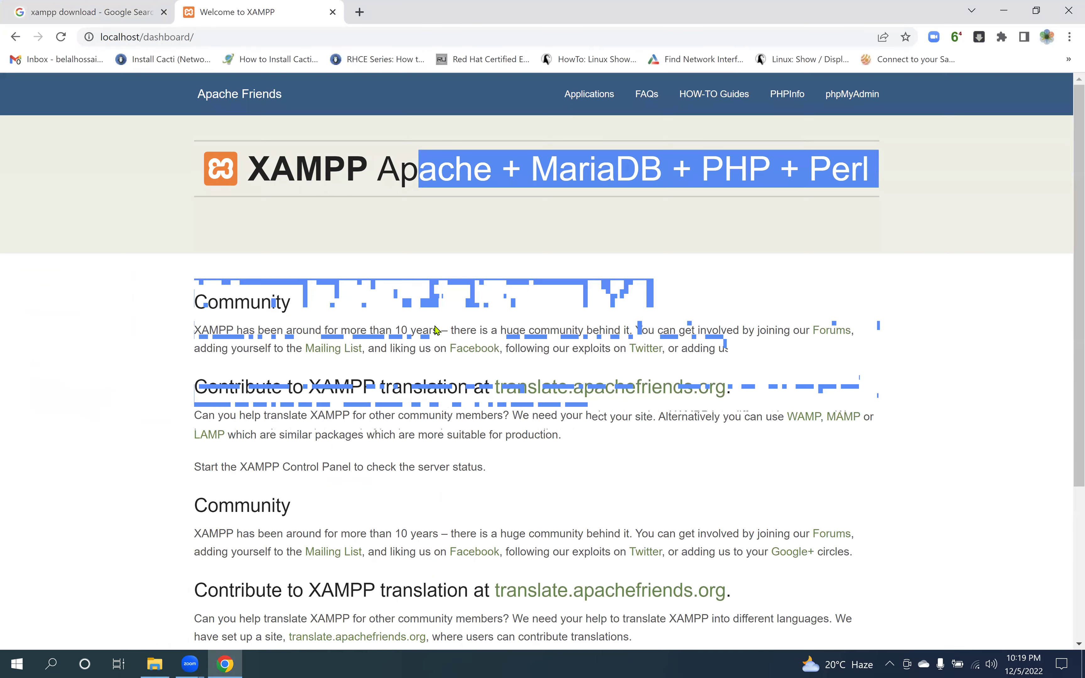
pyautogui.click(485, 289)
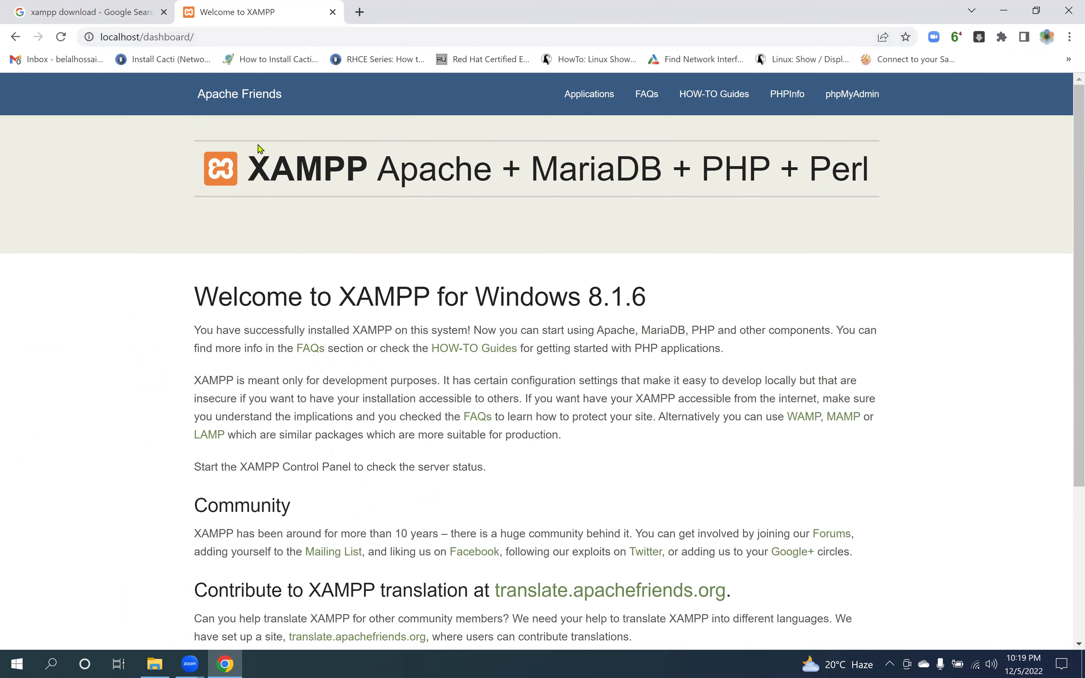
# - Switch to File Explorer and check the contents of the php8 folder, returning to htdocs
pyautogui.click(154, 664)
pyautogui.click(194, 184)
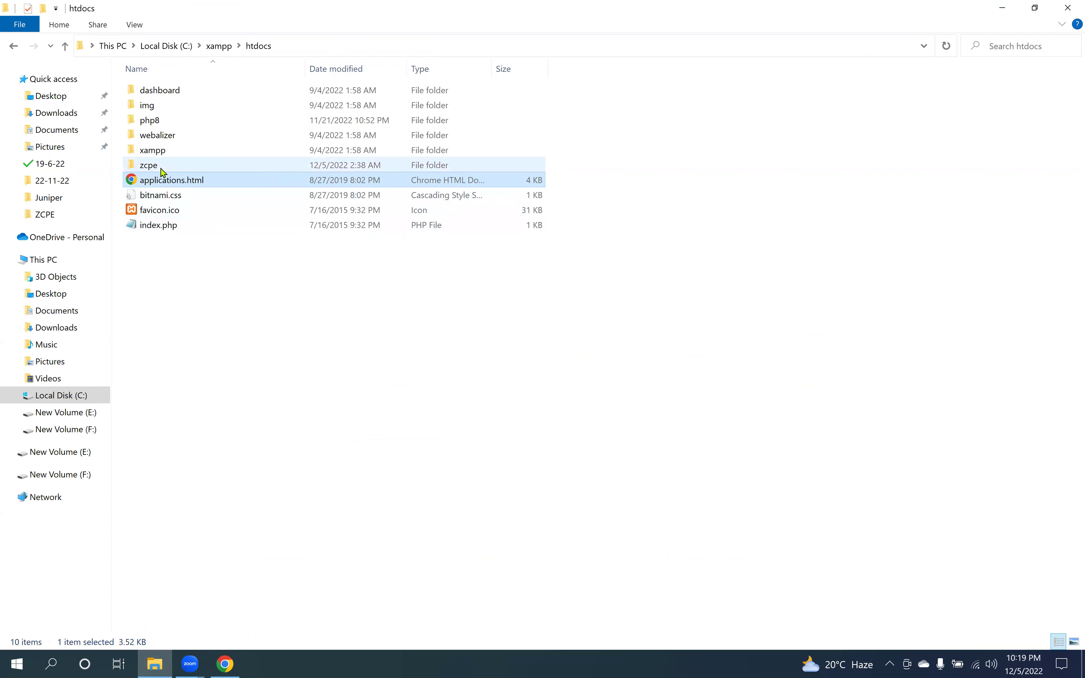
pyautogui.doubleClick(158, 125)
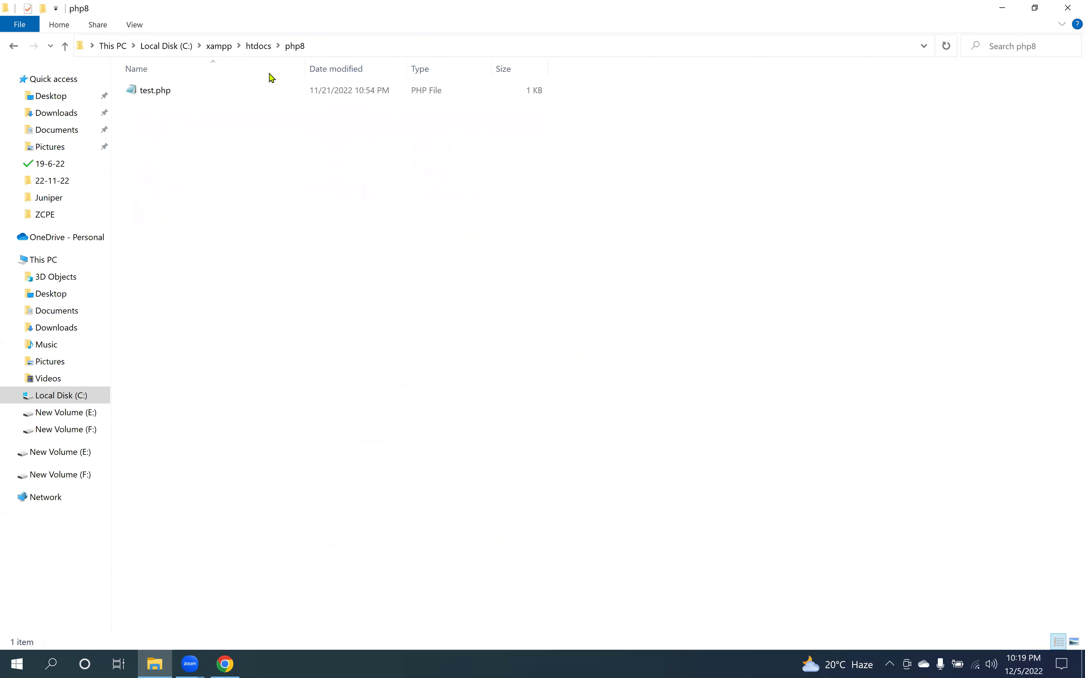
pyautogui.click(262, 46)
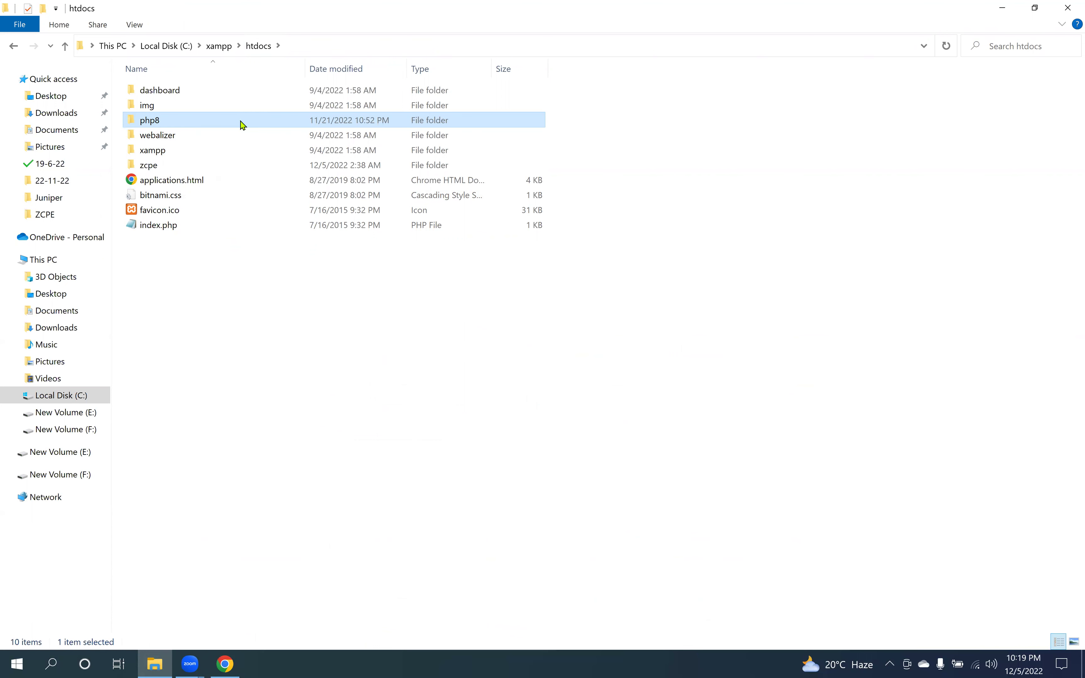
pyautogui.doubleClick(250, 126)
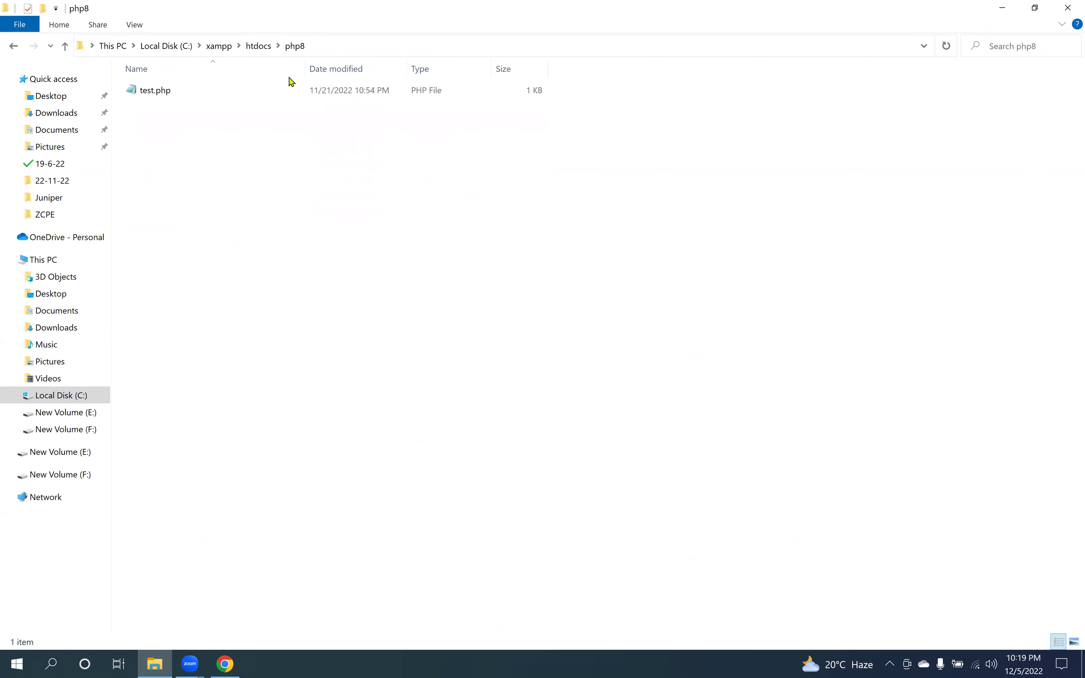
pyautogui.click(258, 46)
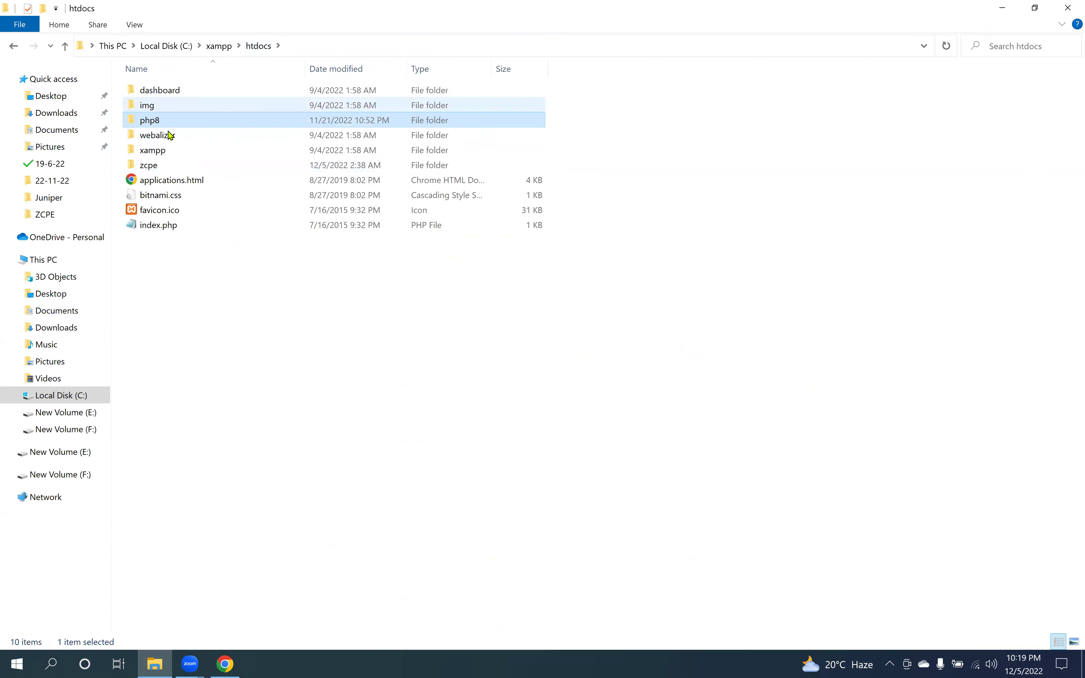
# - Permanently delete the test.php file from the php8 folder inside htdocs
pyautogui.doubleClick(176, 123)
pyautogui.click(148, 95)
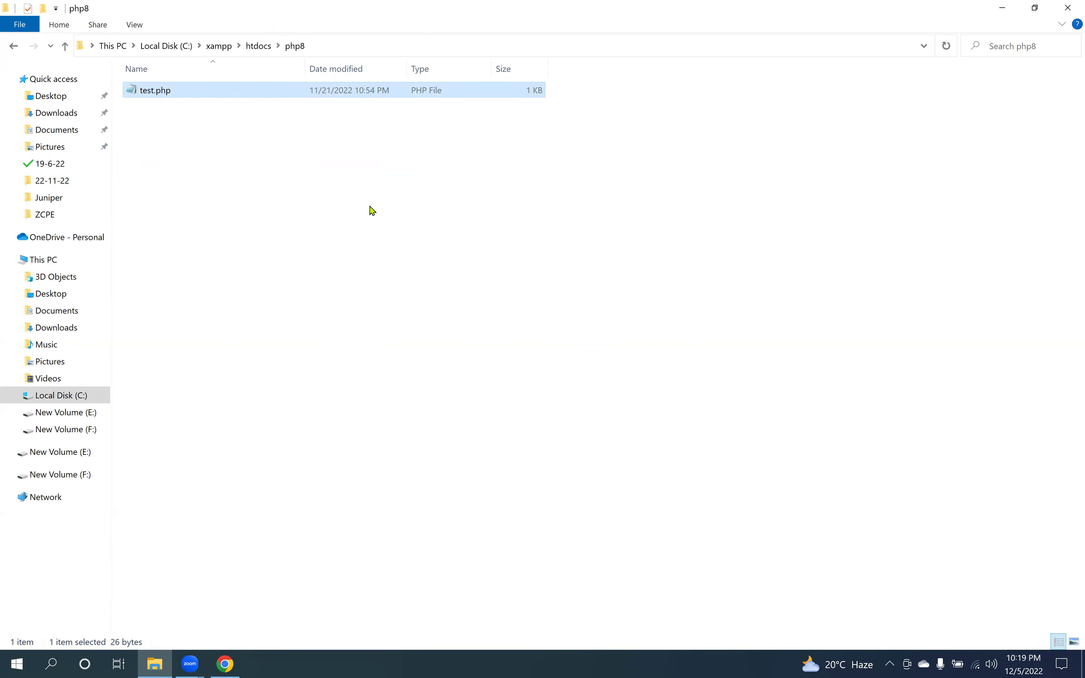
pyautogui.hotkey('shift', 'Delete')
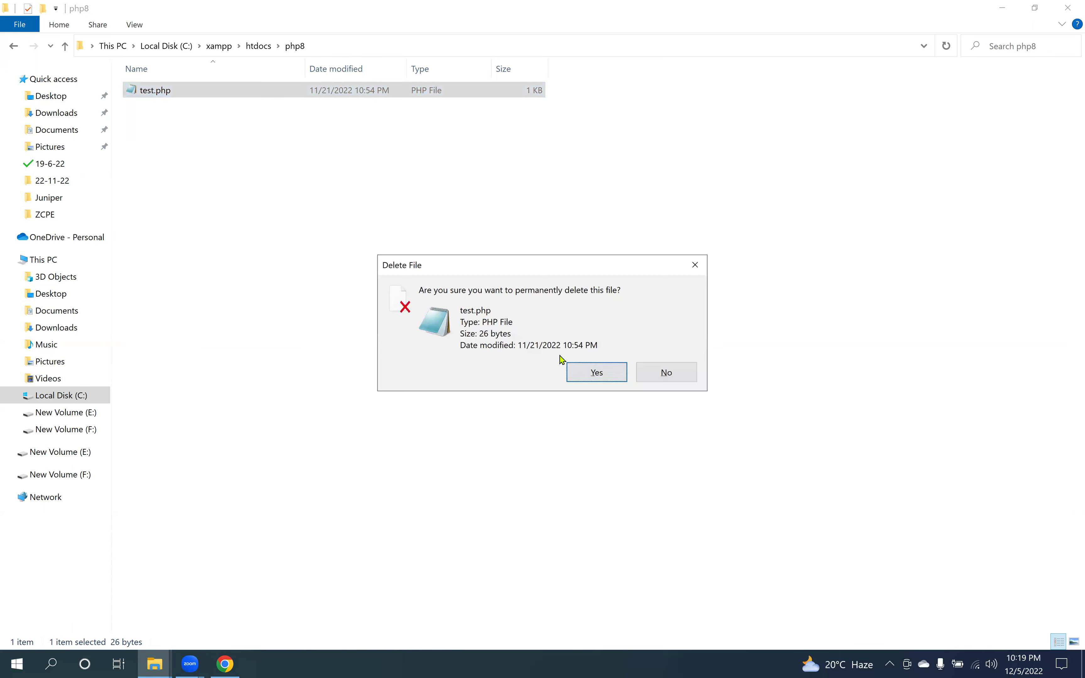
pyautogui.click(578, 372)
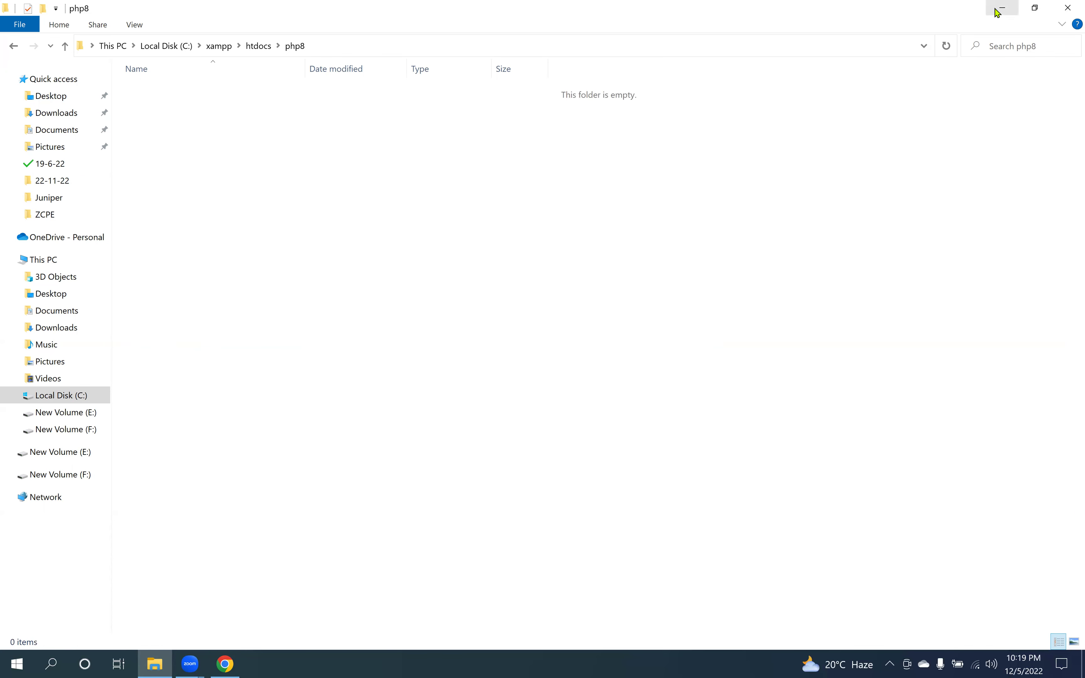
# - Switch to Chrome and load localhost/php8 in place of the XAMPP dashboard page
pyautogui.hotkey('alt', 'Tab')
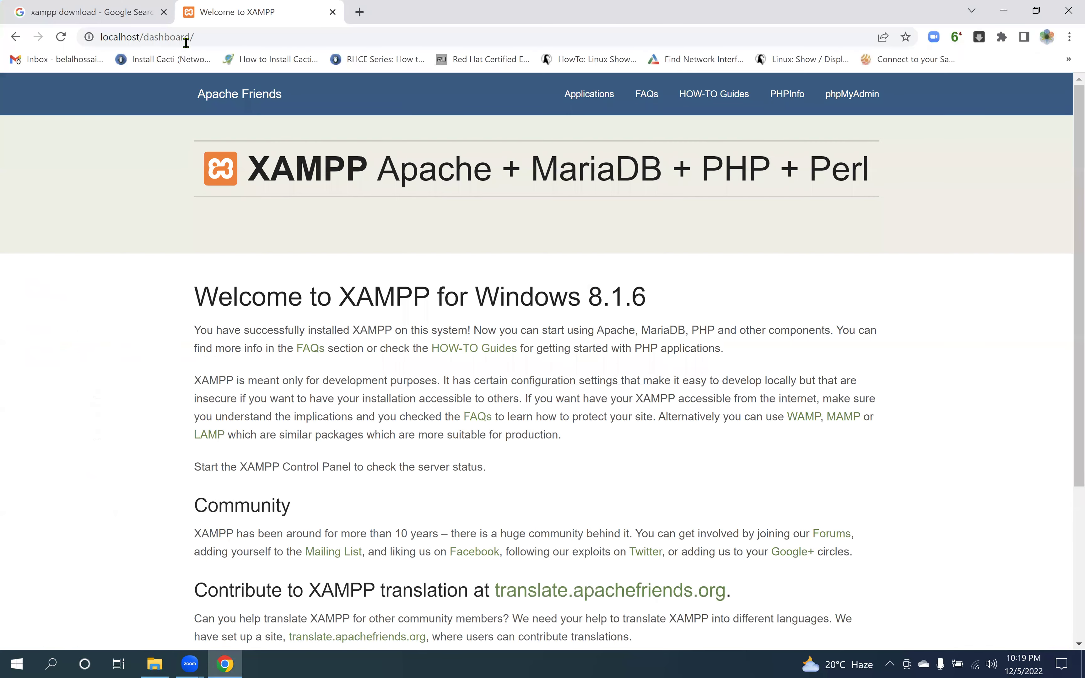
pyautogui.moveTo(150, 38); pyautogui.dragTo(398, 36)
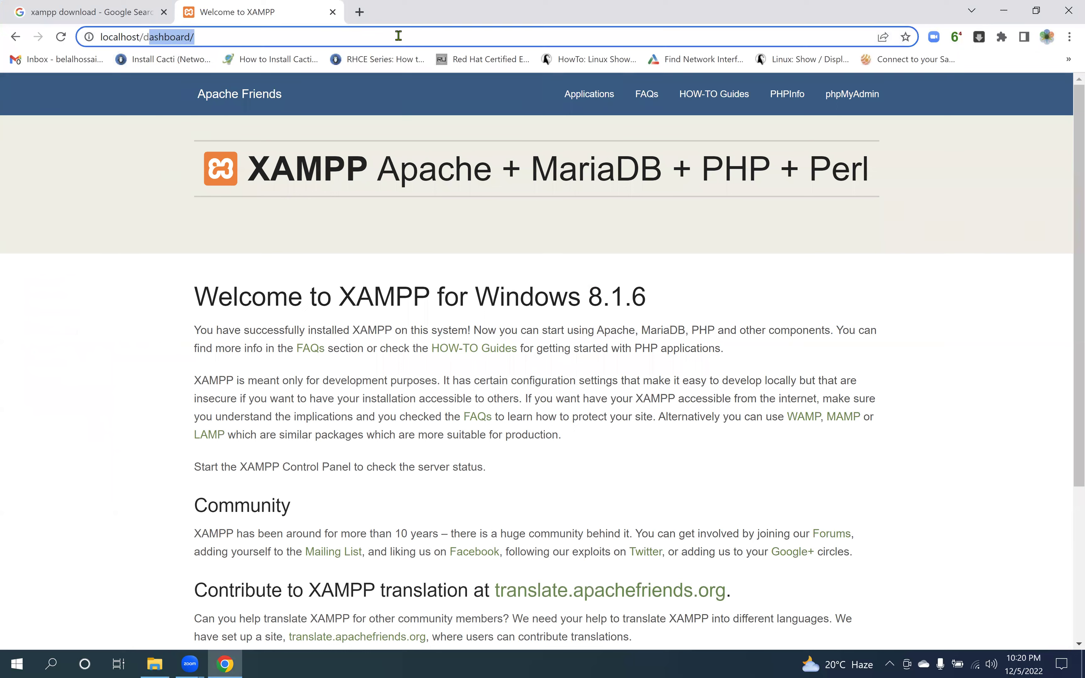
pyautogui.press('BackSpace')
pyautogui.press('BackSpace')
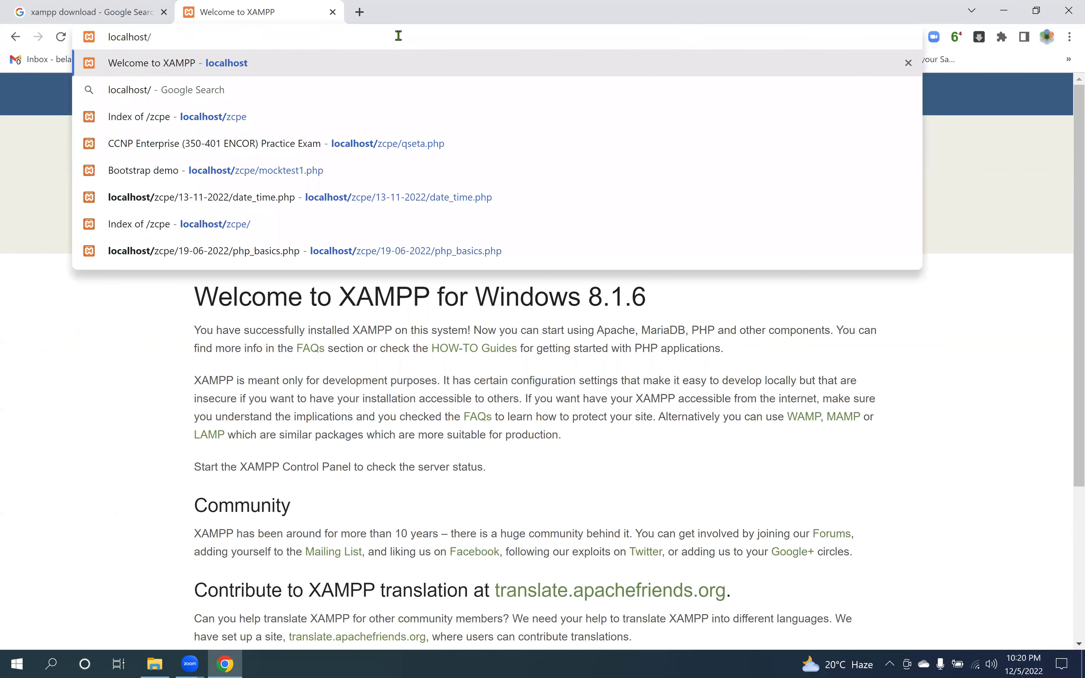
pyautogui.write('php')
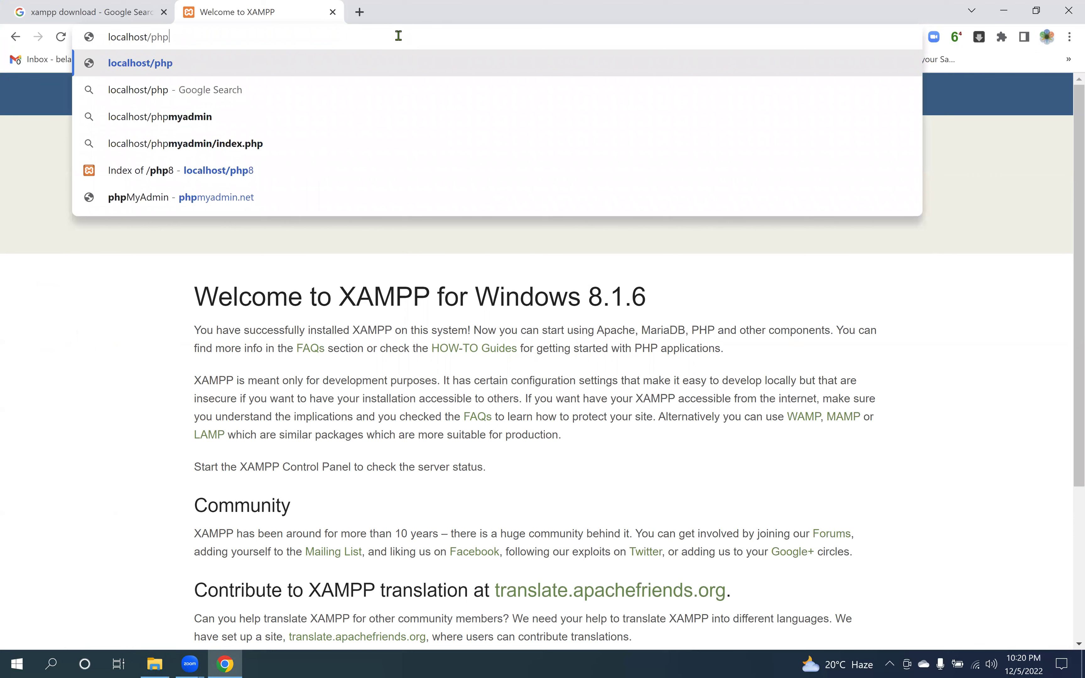
pyautogui.write('8')
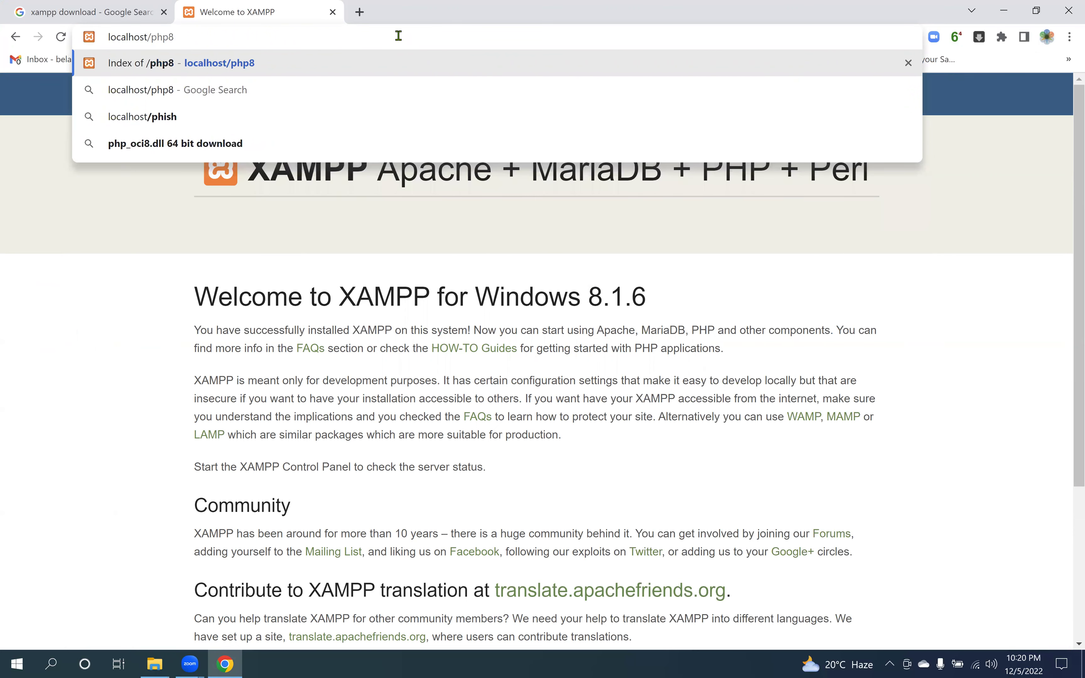
pyautogui.press('Return')
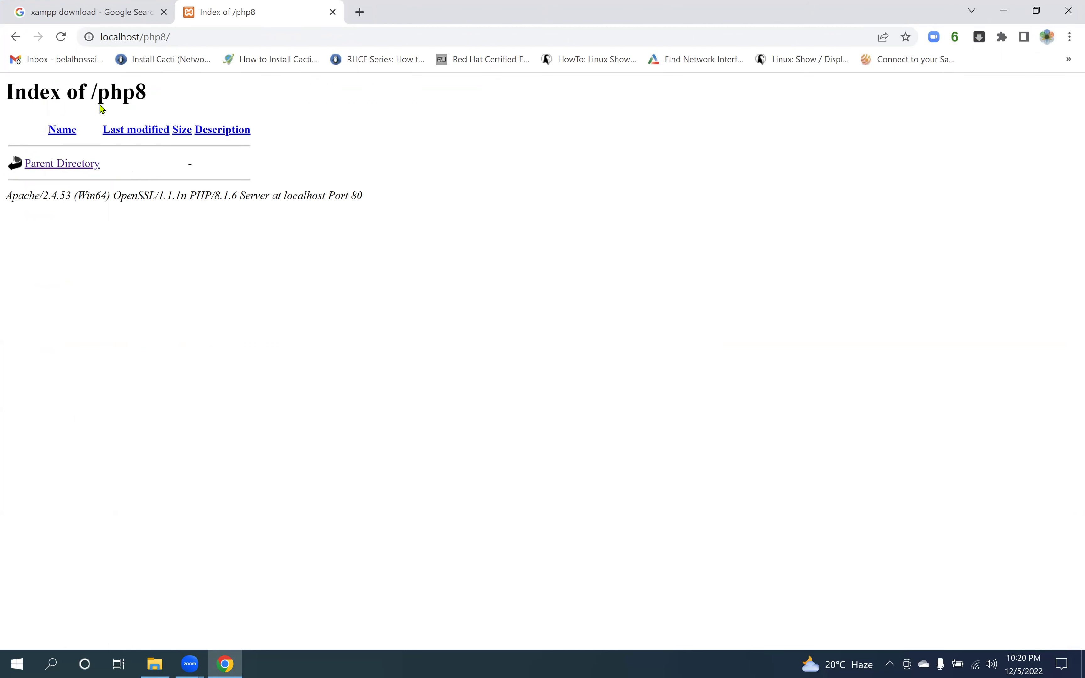
# - Examine the heading of the php8 directory index page, highlighting the folder path
pyautogui.moveTo(40, 92); pyautogui.dragTo(178, 100)
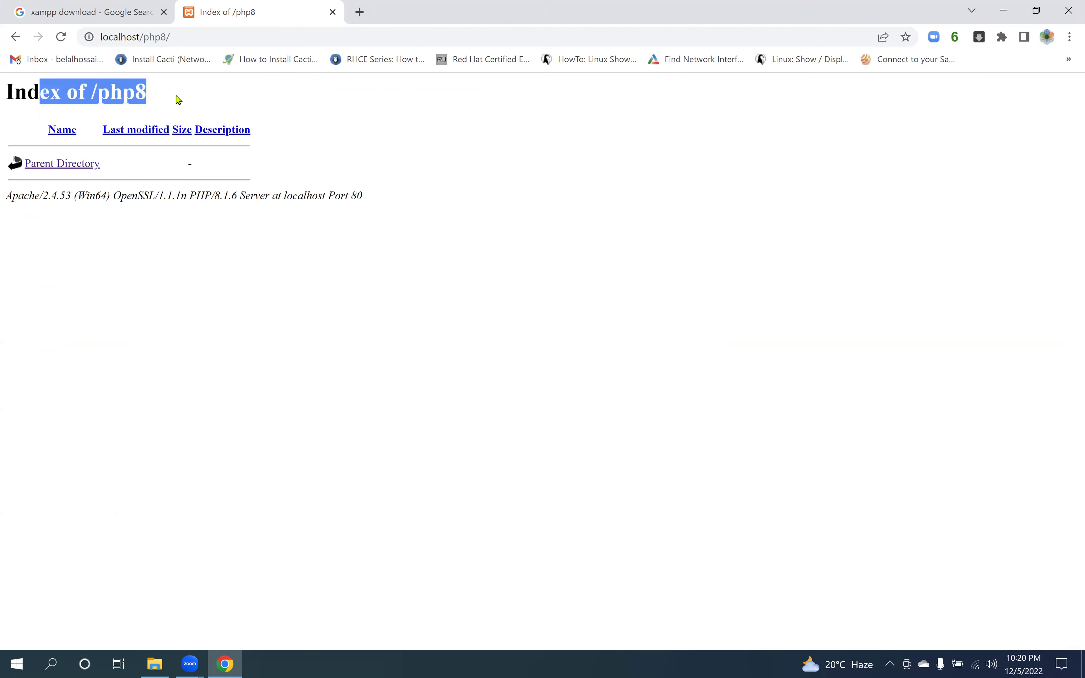
pyautogui.click(88, 93)
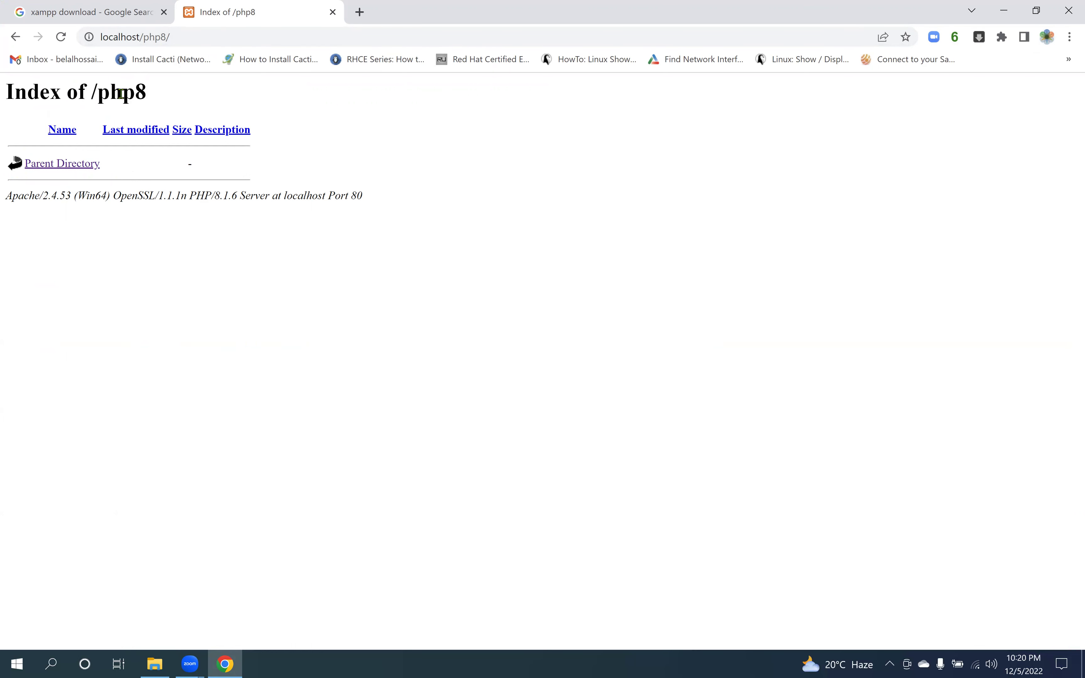
pyautogui.moveTo(91, 93); pyautogui.dragTo(150, 97)
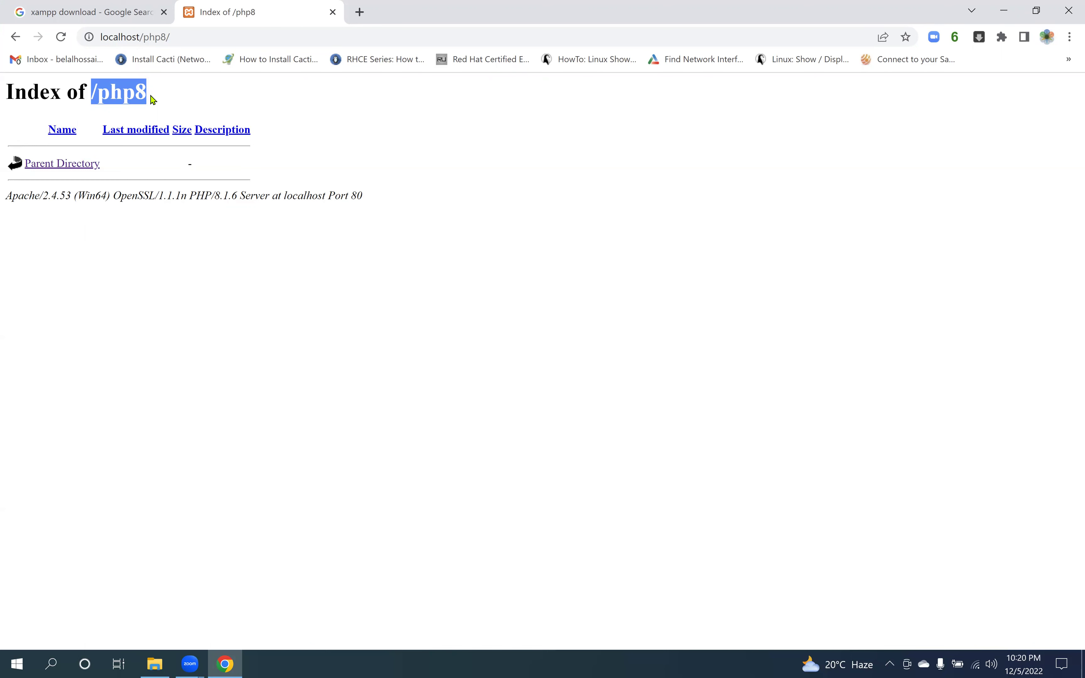
pyautogui.moveTo(50, 93); pyautogui.dragTo(191, 100)
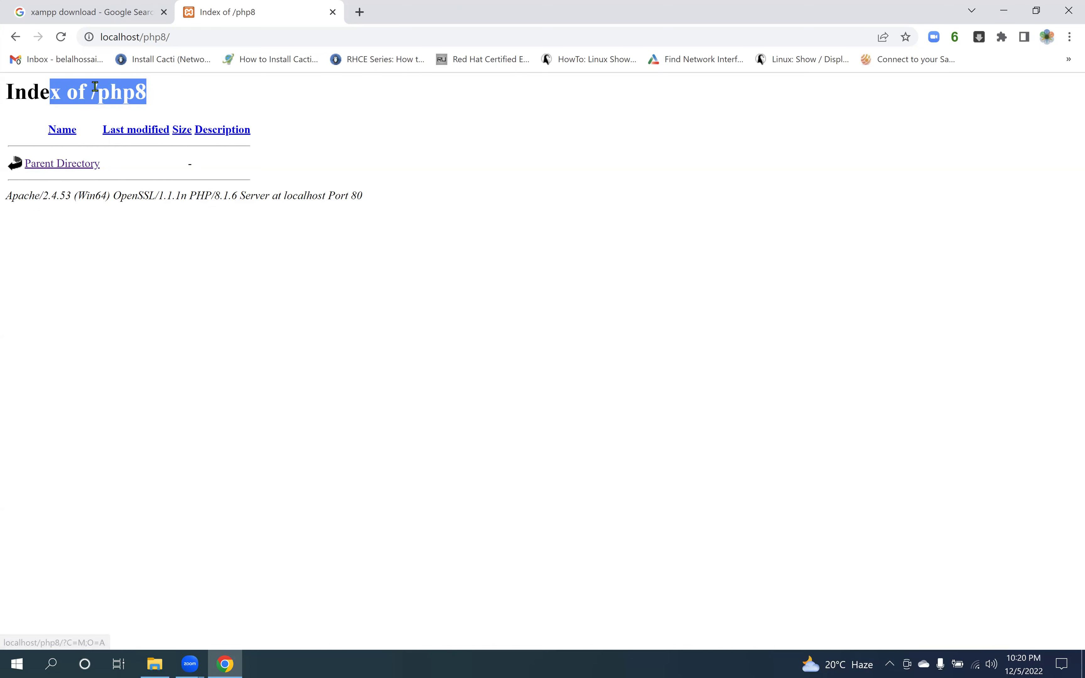
pyautogui.click(109, 101)
pyautogui.moveTo(87, 95); pyautogui.dragTo(191, 98)
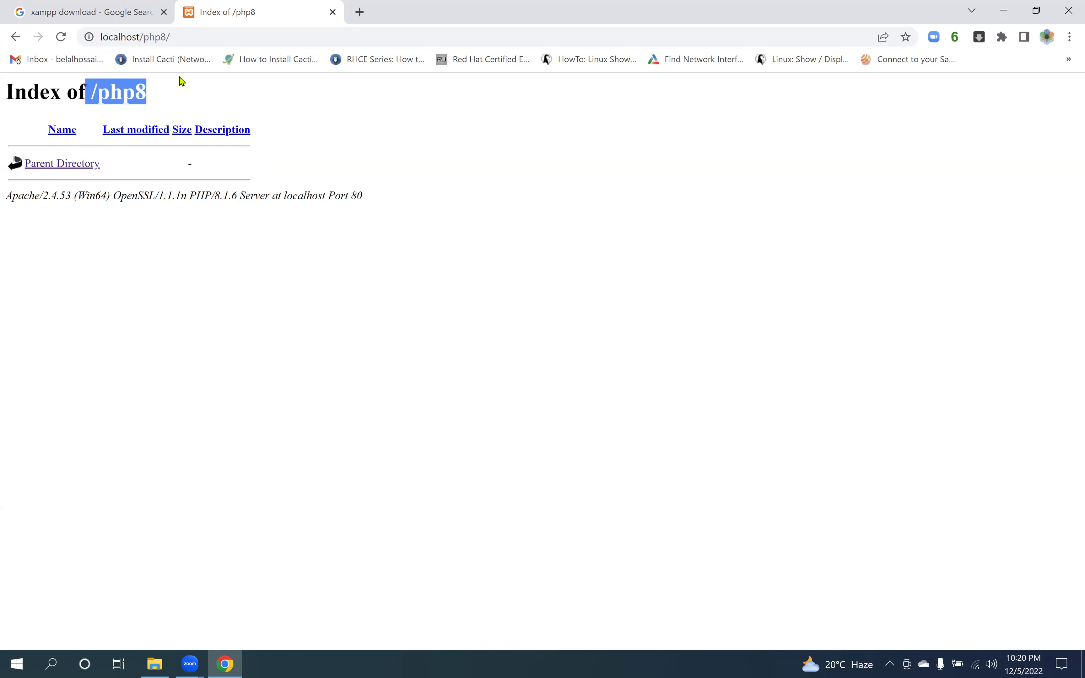
# - Bring up the php8 folder in File Explorer, close its window, and clear the text selection on the index page
pyautogui.click(164, 660)
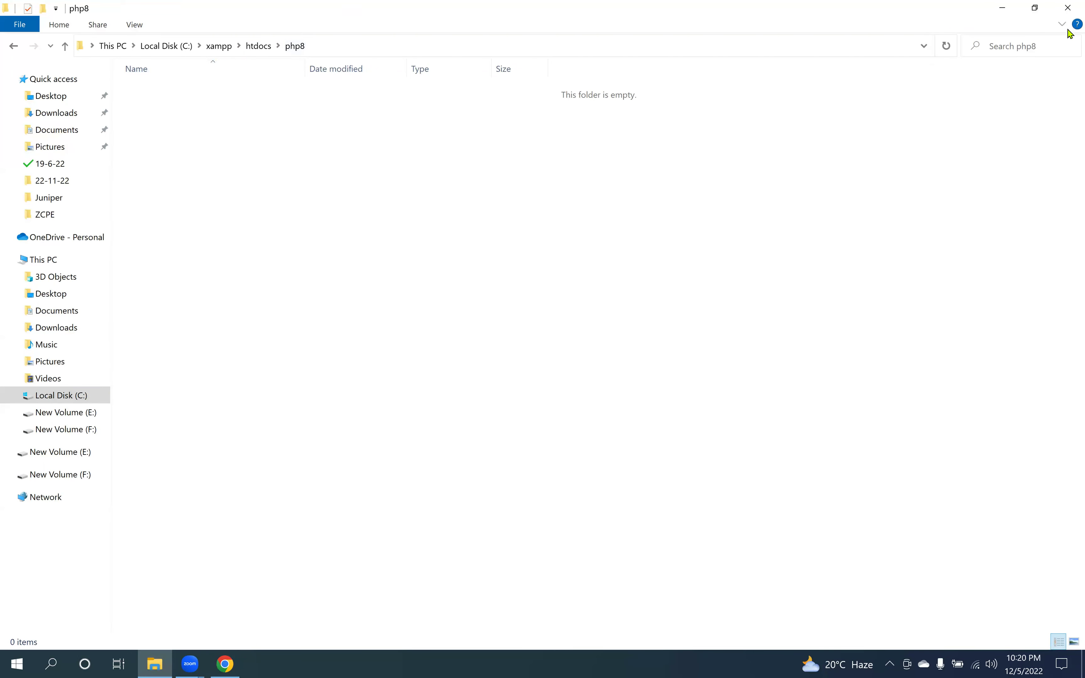
pyautogui.click(1069, 7)
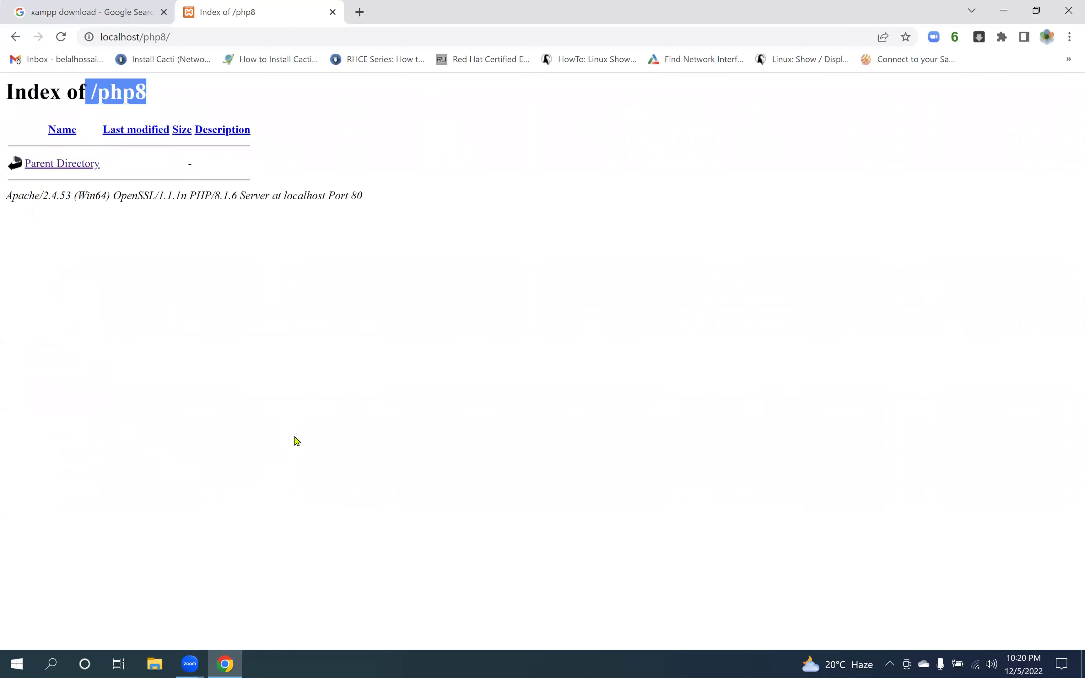
pyautogui.click(266, 407)
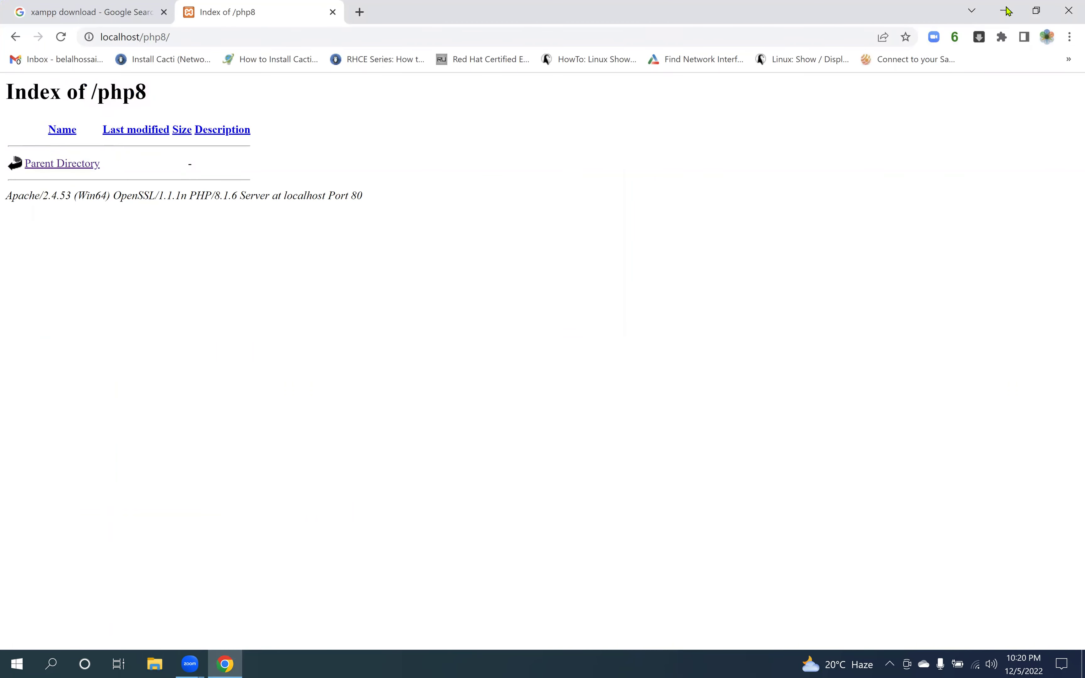
# - Show the desktop and look over the recently used apps in Windows search
pyautogui.press('super+d')
pyautogui.rightClick(275, 255)
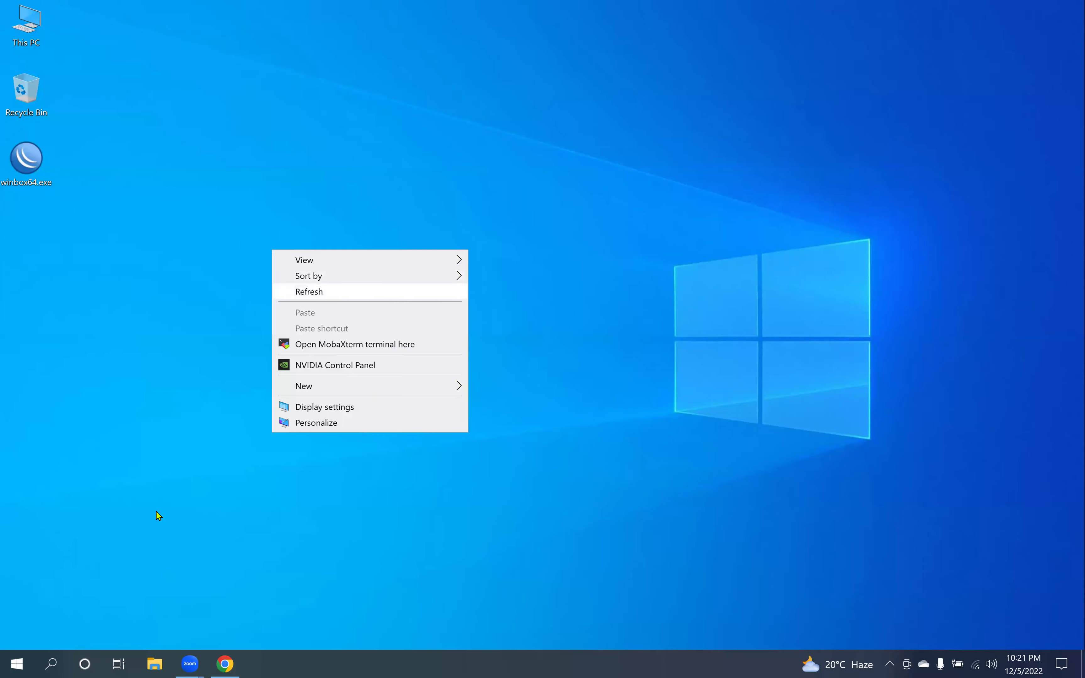
pyautogui.click(224, 411)
pyautogui.click(52, 664)
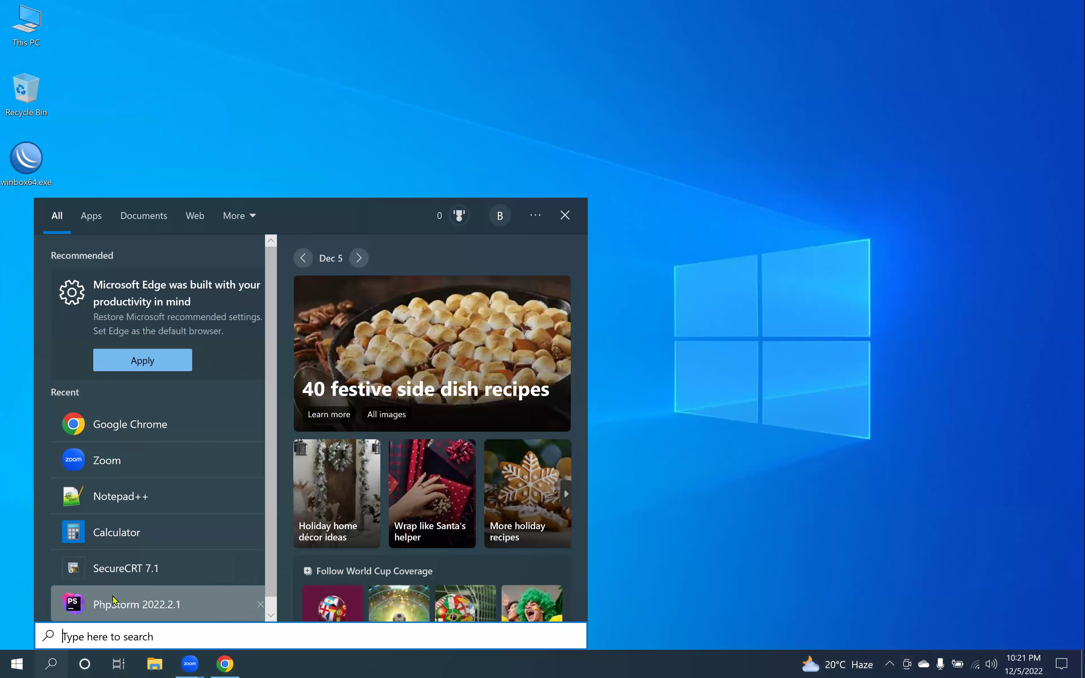
pyautogui.scroll(-1, 114, 599)
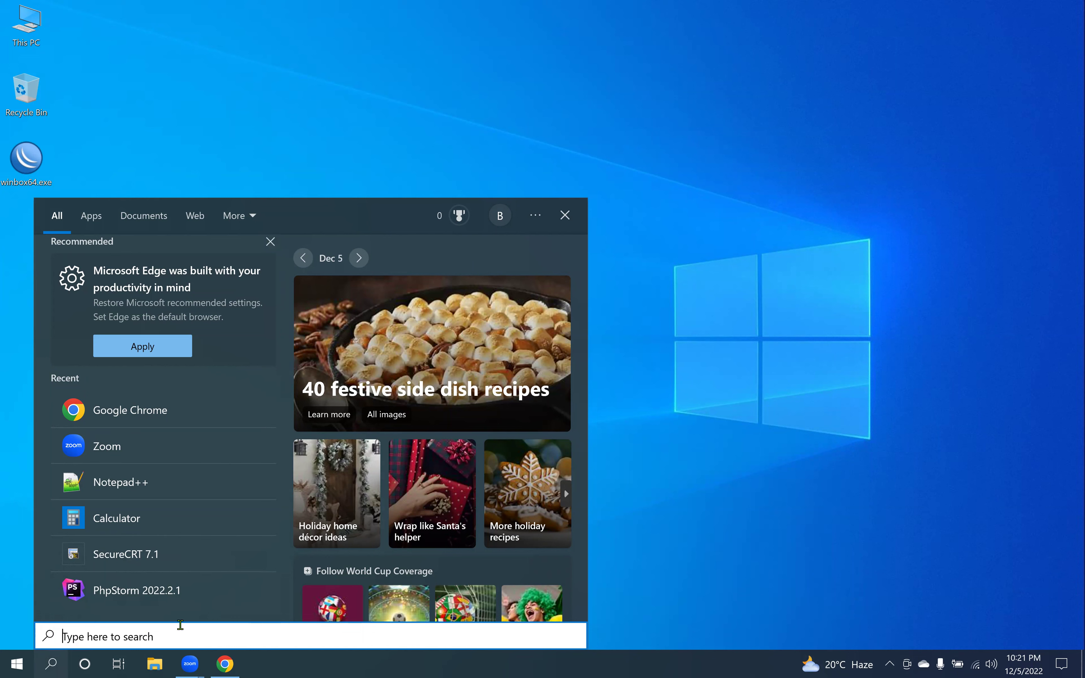
# - Switch to Chrome, search Google for "php ide" in the existing search tab, and look through the results for PHP editors
pyautogui.click(227, 665)
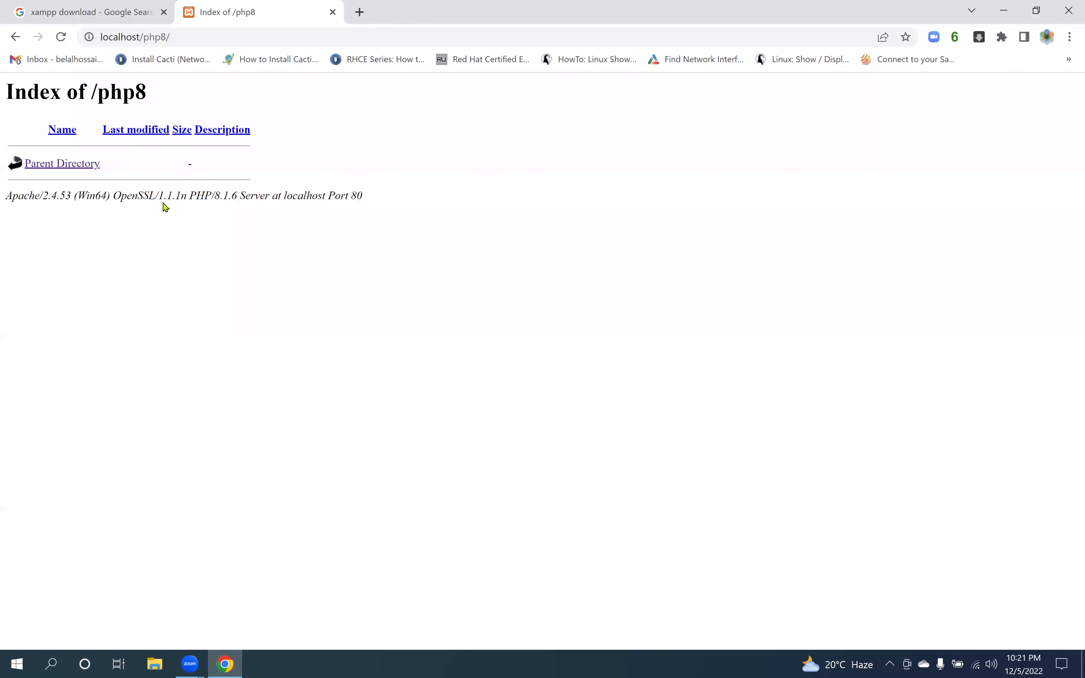
pyautogui.click(89, 6)
pyautogui.press('/')
pyautogui.write('php ')
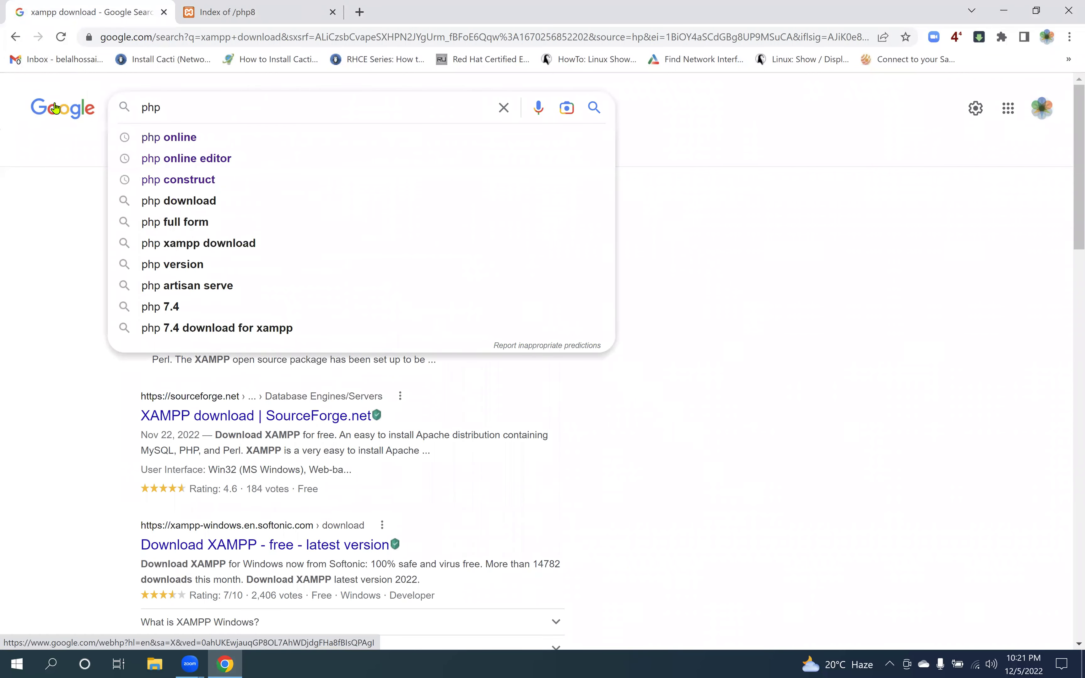
pyautogui.write('ide')
pyautogui.press('Return')
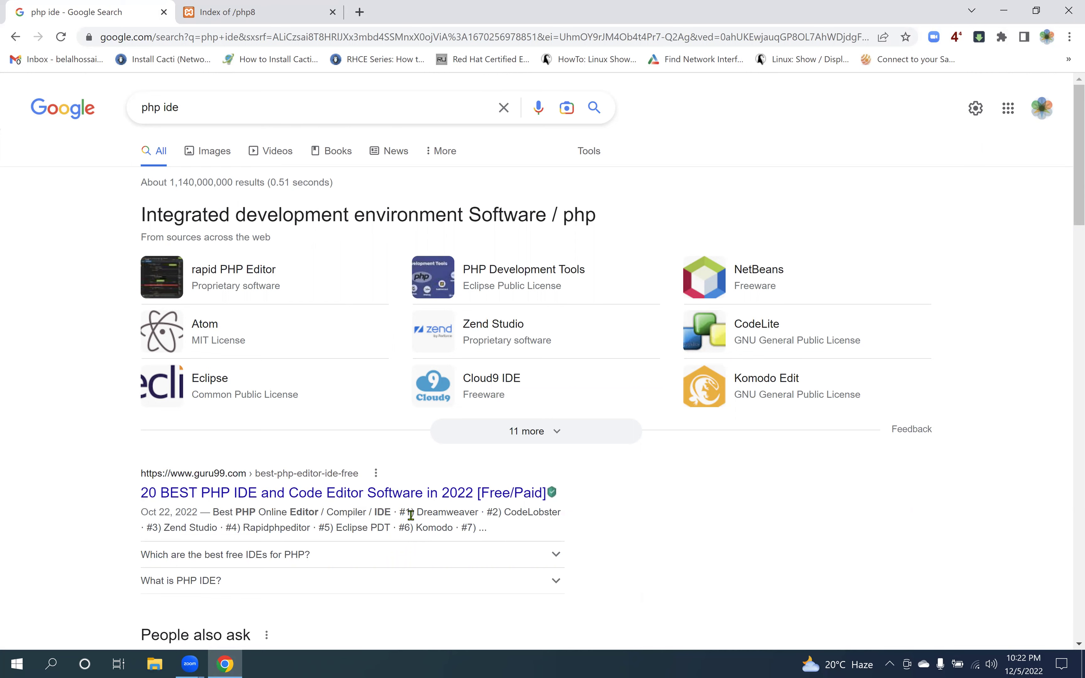
pyautogui.doubleClick(427, 513)
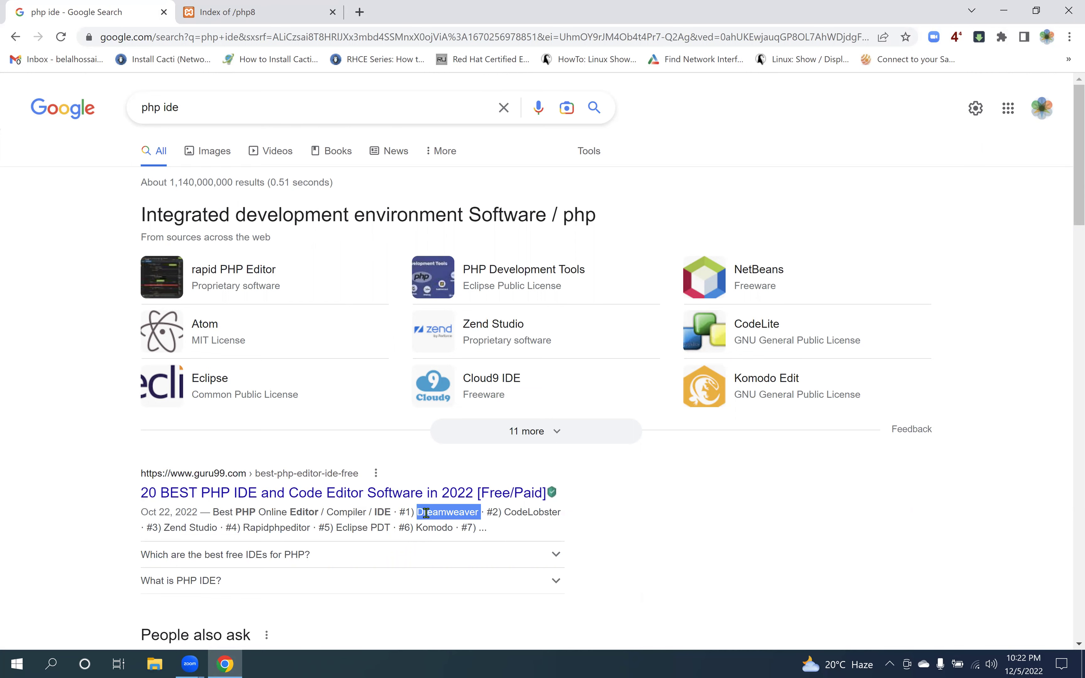
pyautogui.scroll(-5, 353, 533)
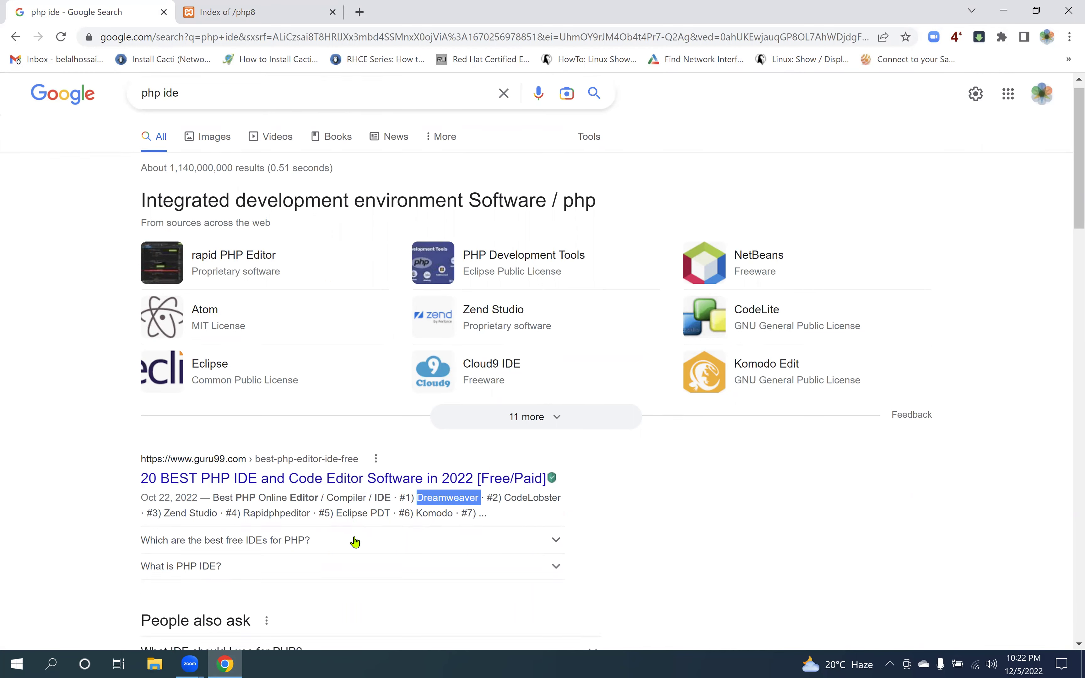
pyautogui.scroll(-3, 351, 532)
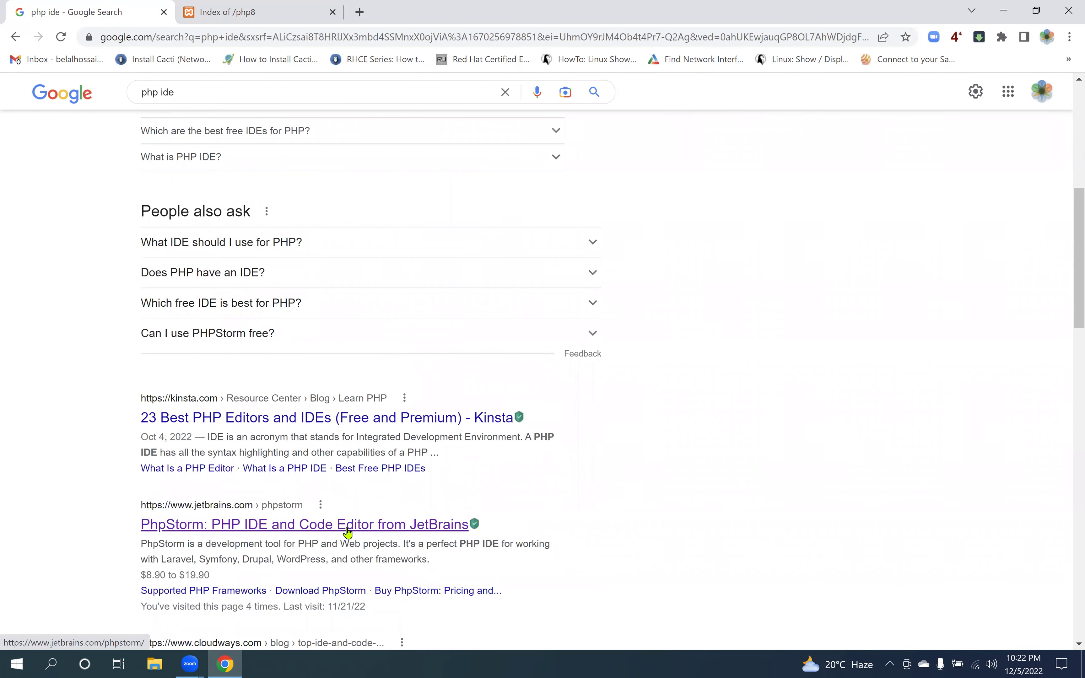
pyautogui.scroll(8, 346, 534)
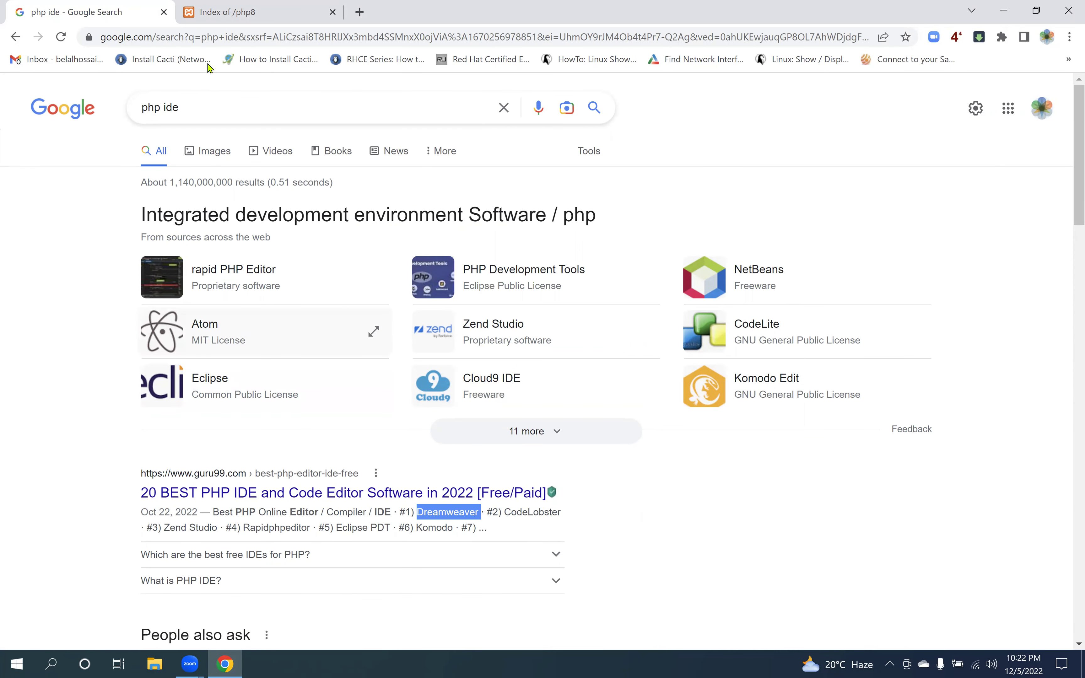
# - Check the php8 index page in the browser, show the desktop, and launch PhpStorm 2022.2.1 from Windows search
pyautogui.click(247, 14)
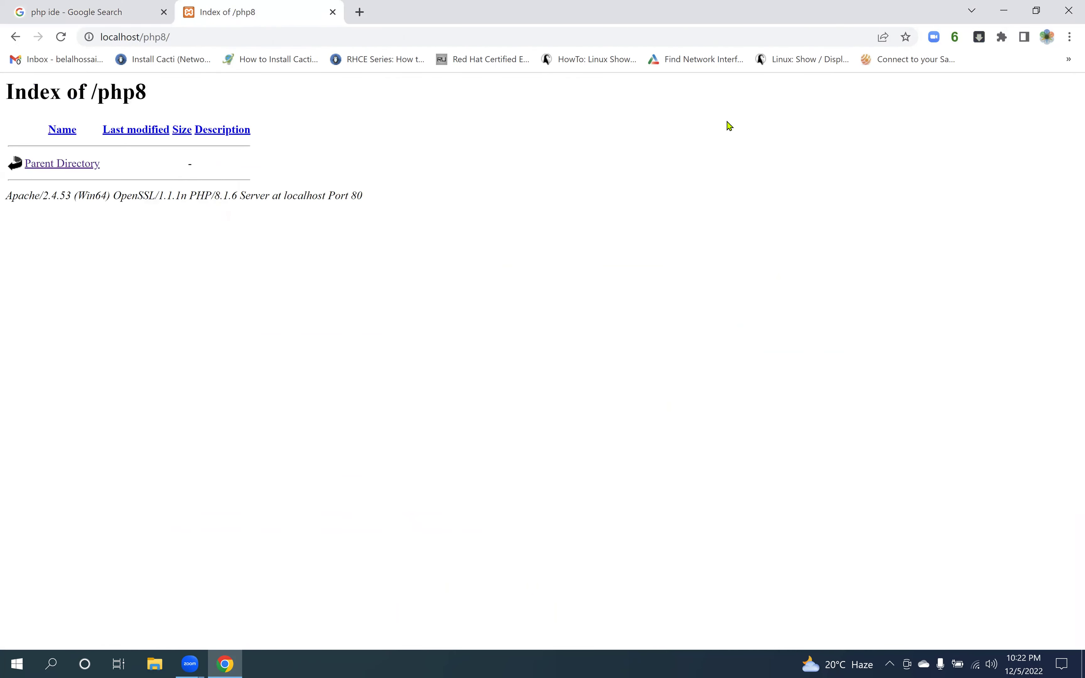
pyautogui.press('super+d')
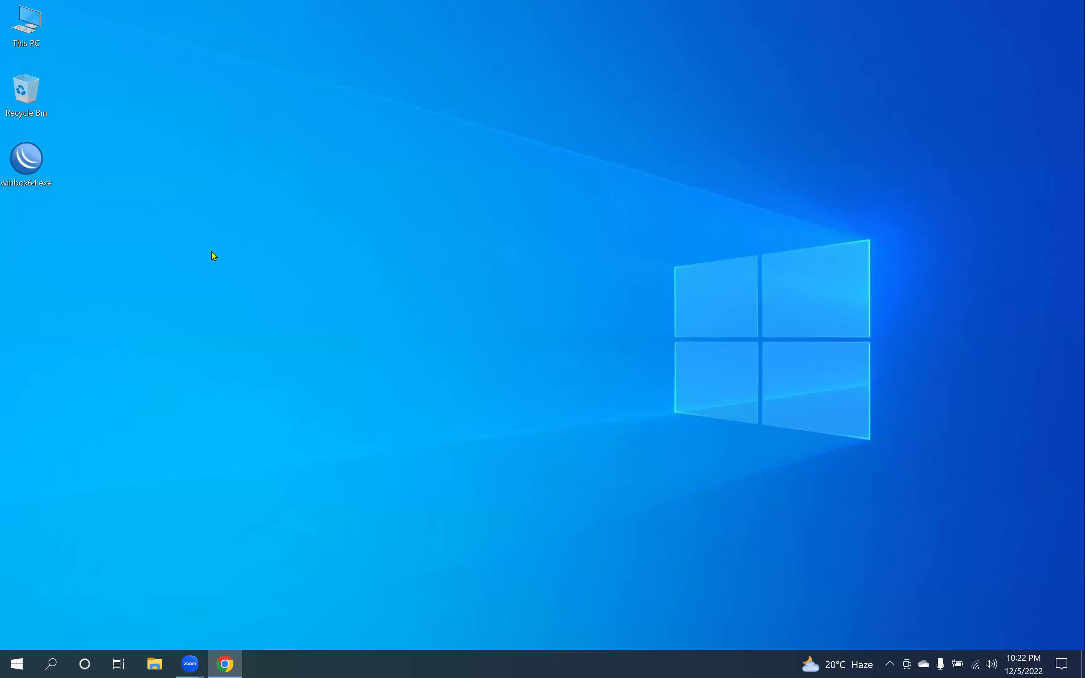
pyautogui.click(51, 664)
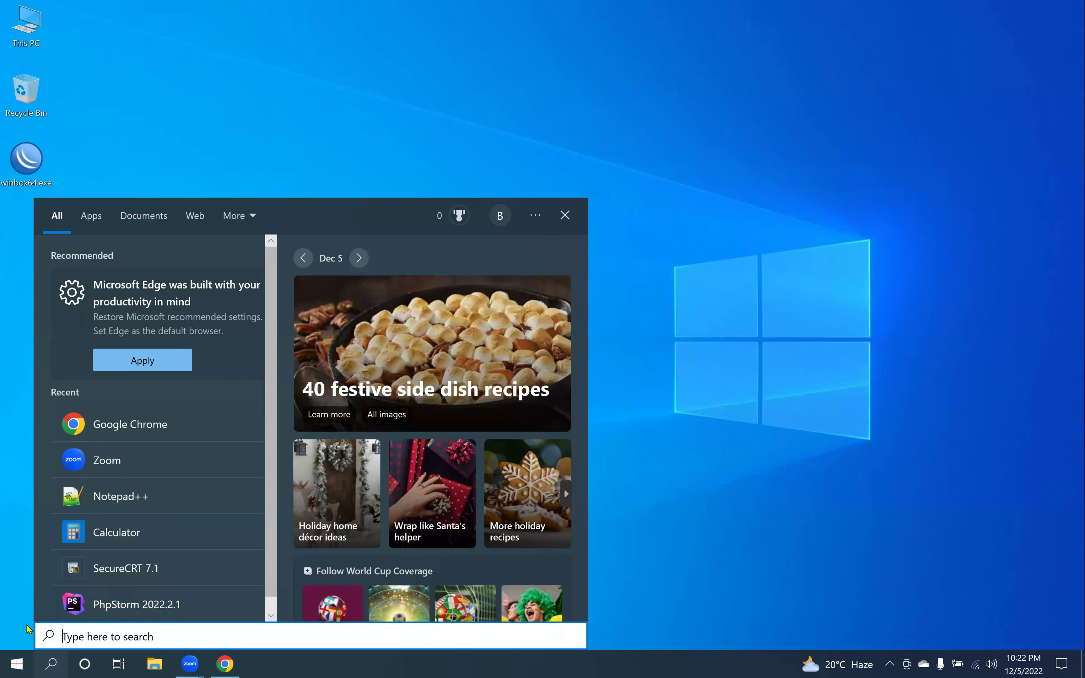
pyautogui.click(115, 604)
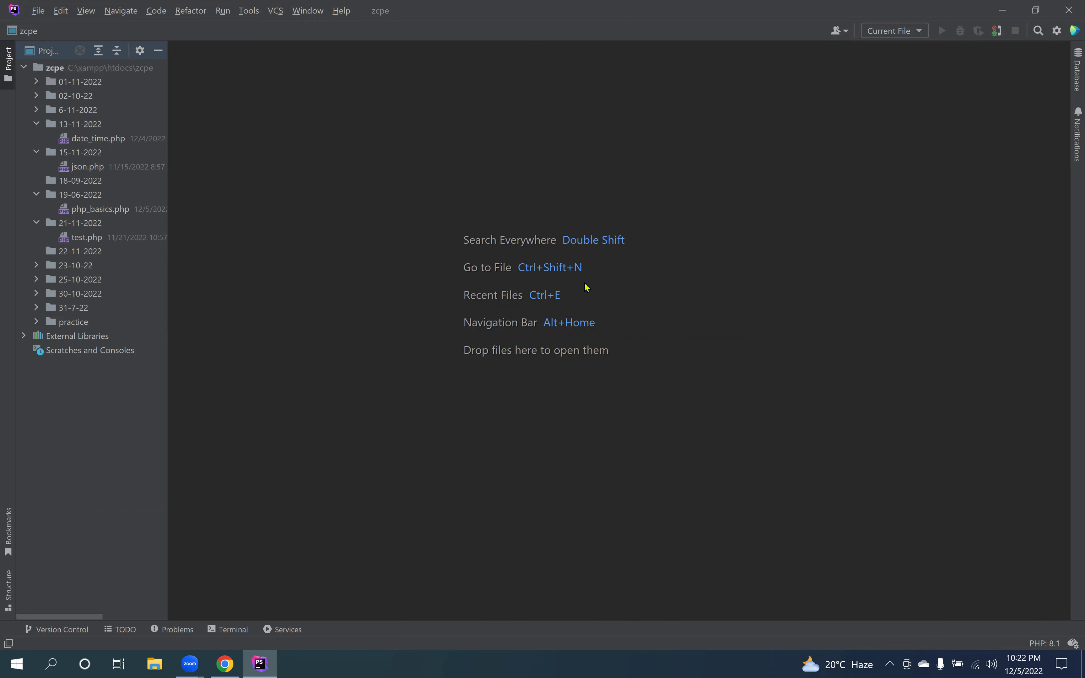
# - Create a PHP Empty Project located at C:\xampp\htdocs\php8 and open it in the current window
pyautogui.click(39, 11)
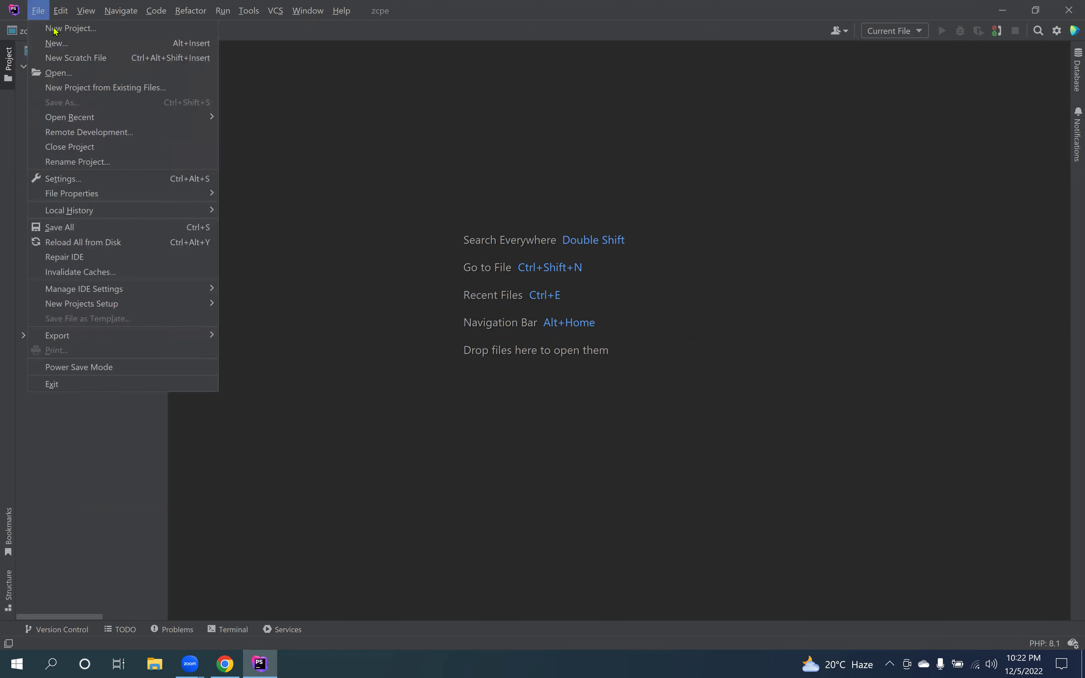
pyautogui.click(70, 28)
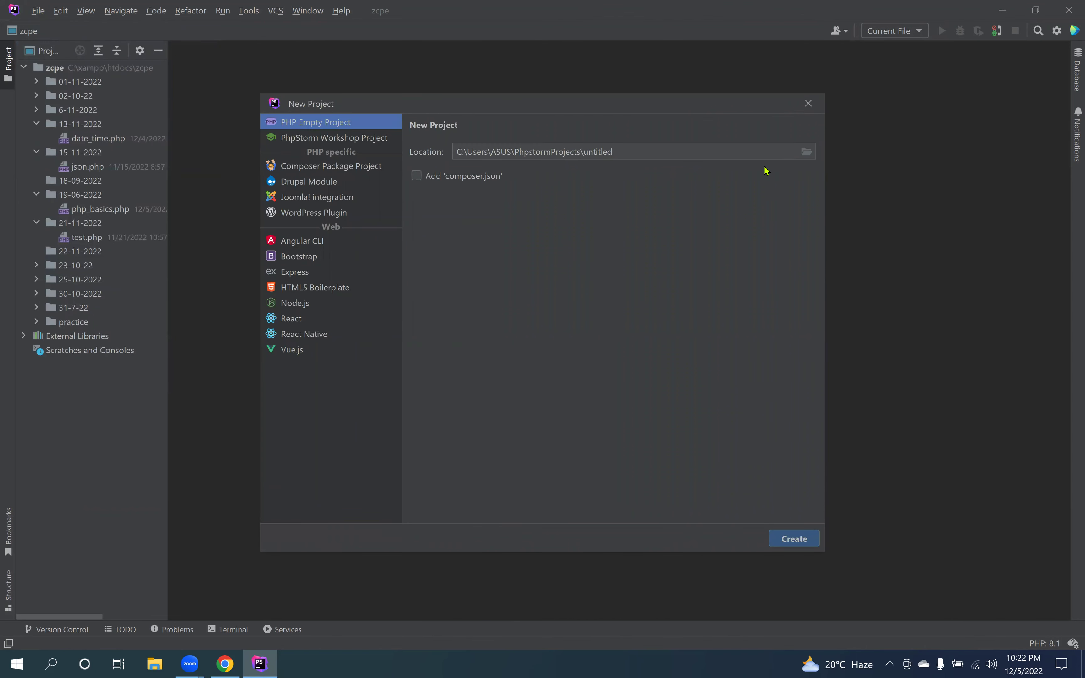
pyautogui.click(805, 155)
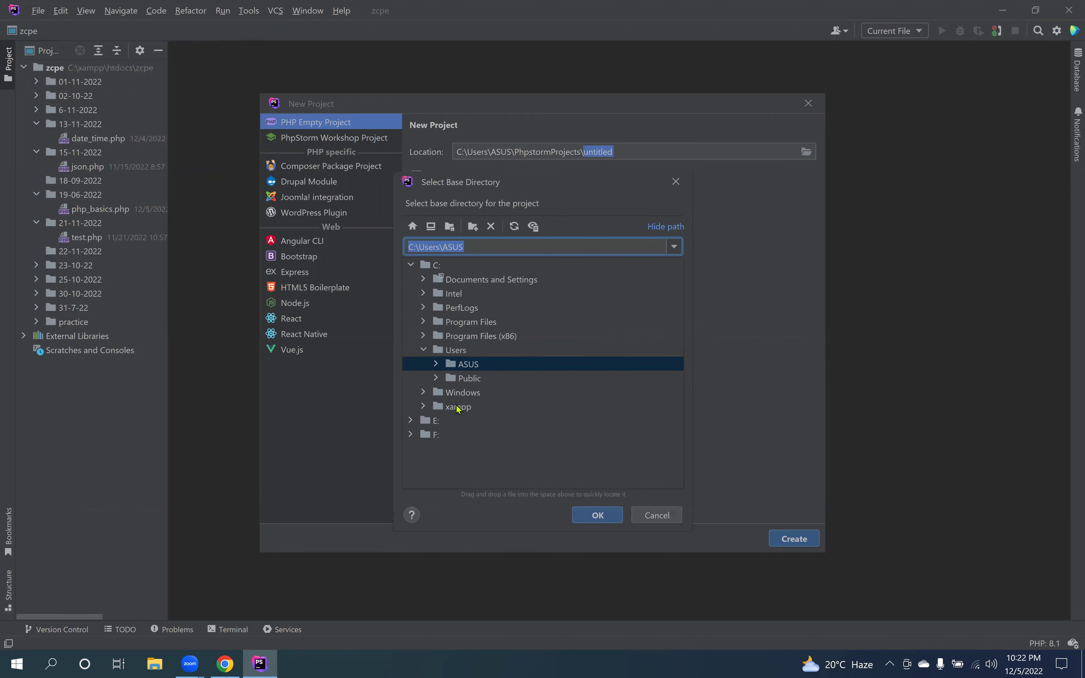
pyautogui.click(423, 406)
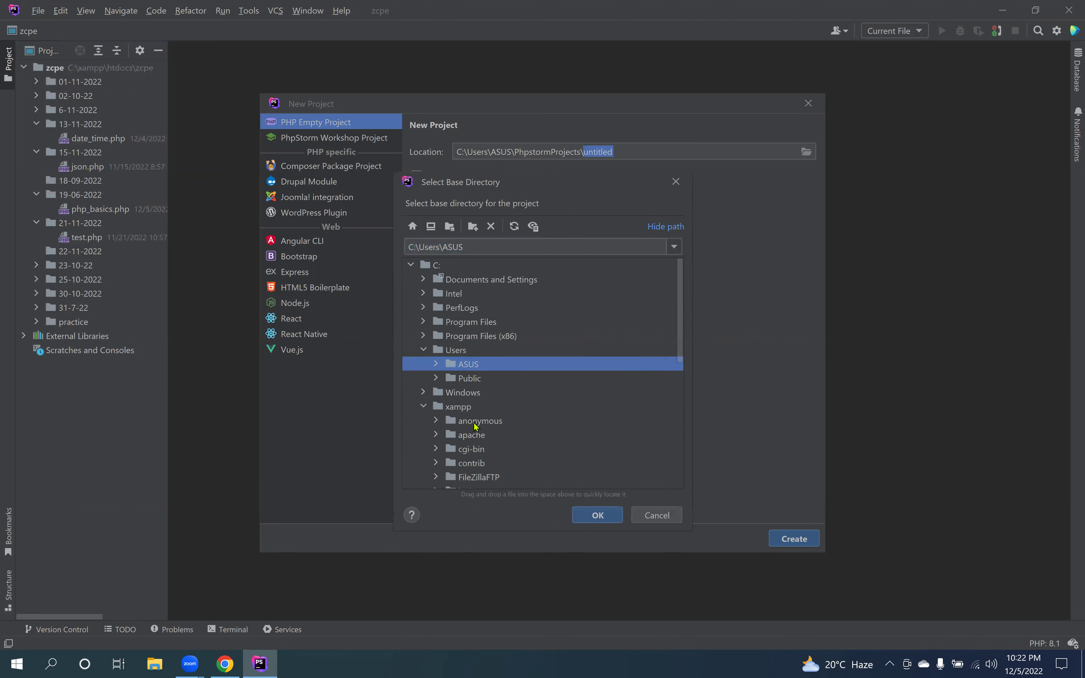
pyautogui.scroll(-4, 510, 425)
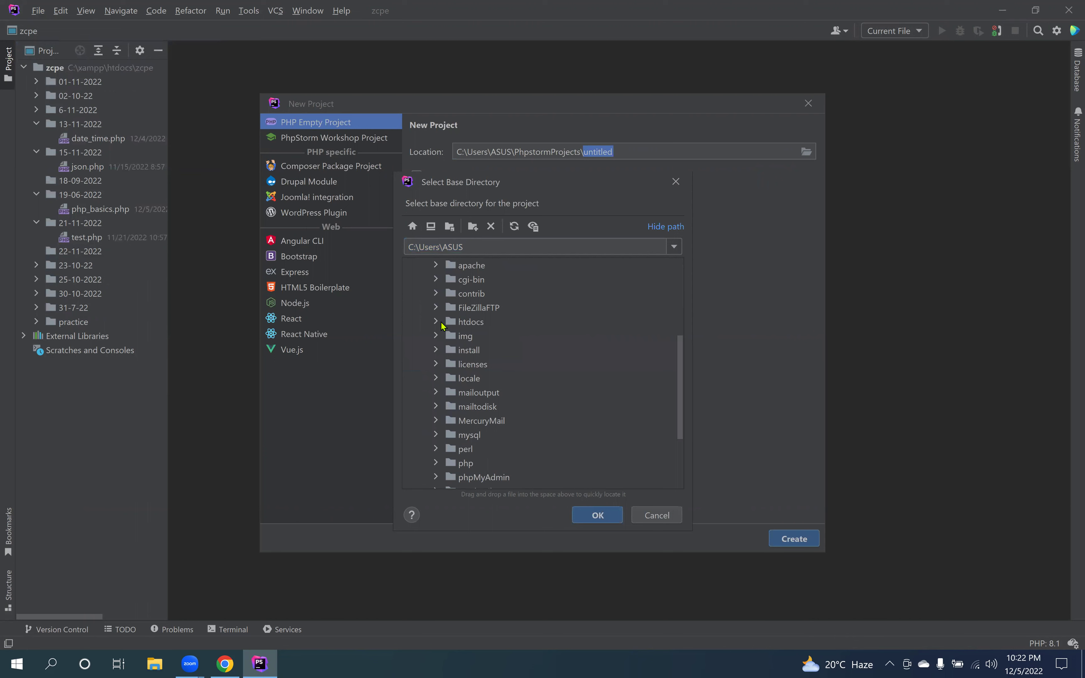
pyautogui.click(435, 323)
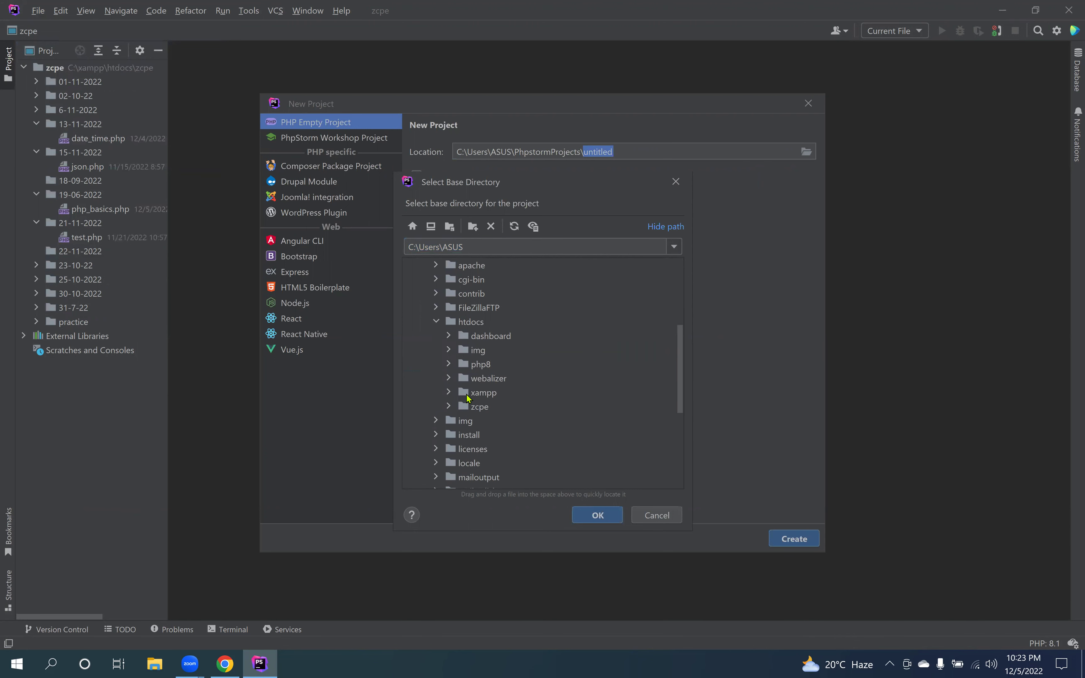
pyautogui.click(481, 365)
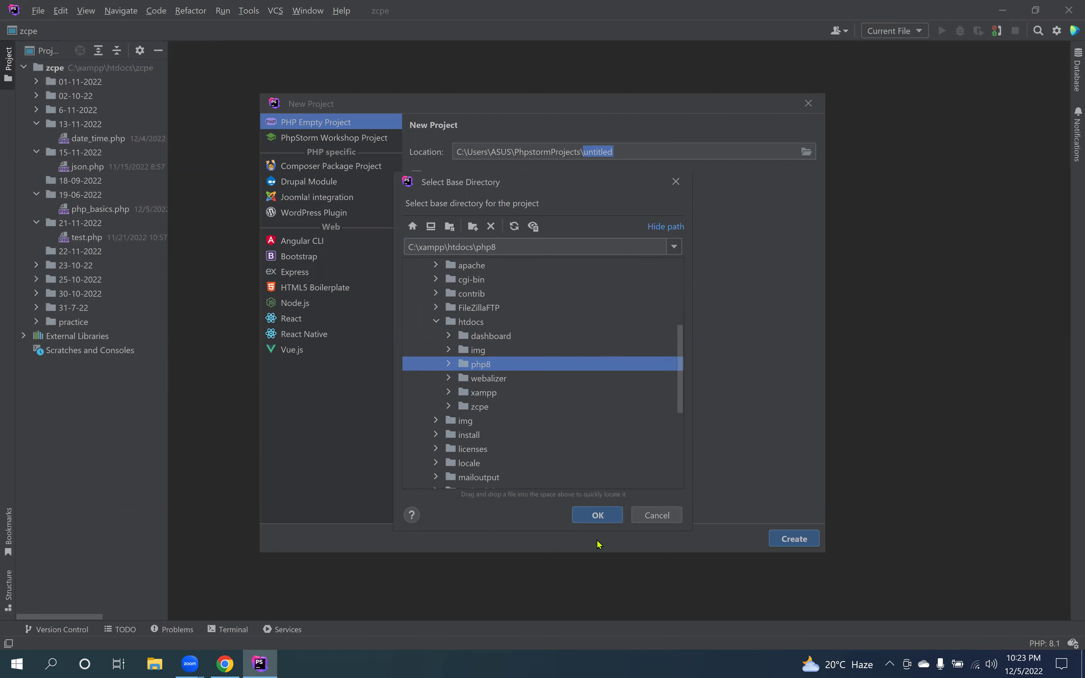
pyautogui.click(599, 516)
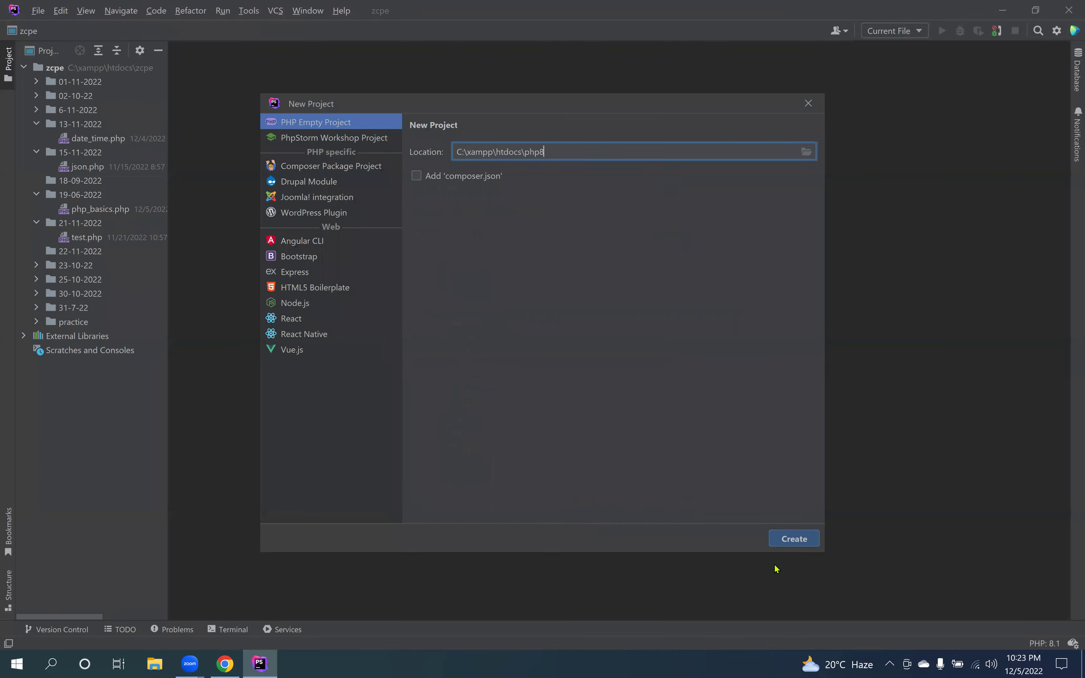
pyautogui.click(796, 541)
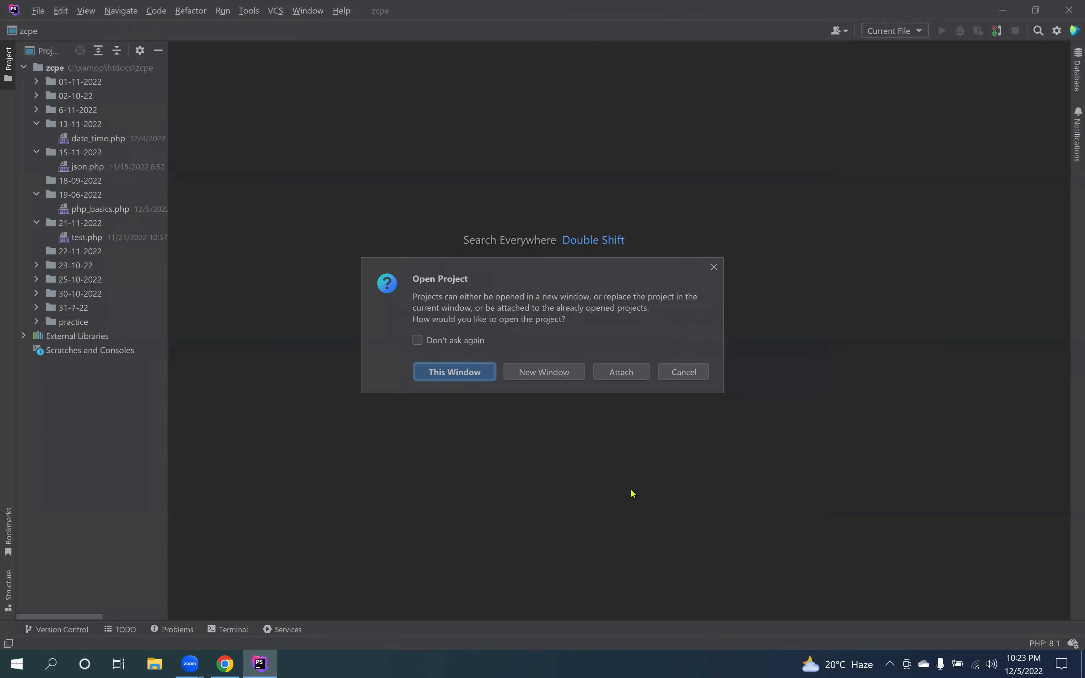
pyautogui.click(464, 374)
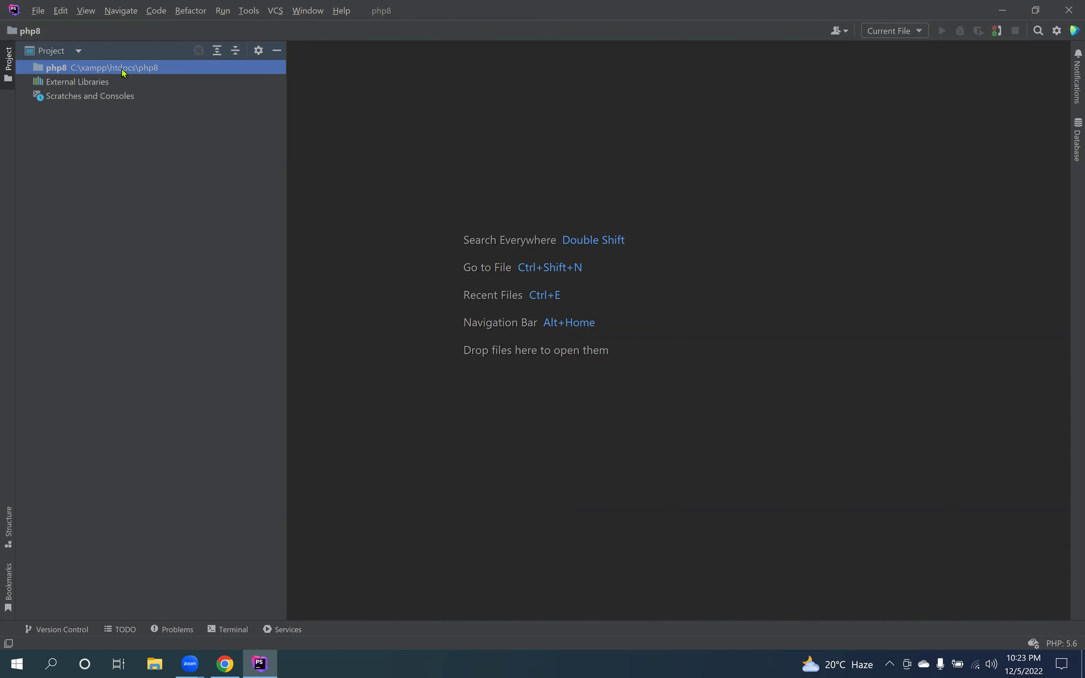
# - Create a directory named 05-12-2022 inside the php8 project folder
pyautogui.rightClick(154, 71)
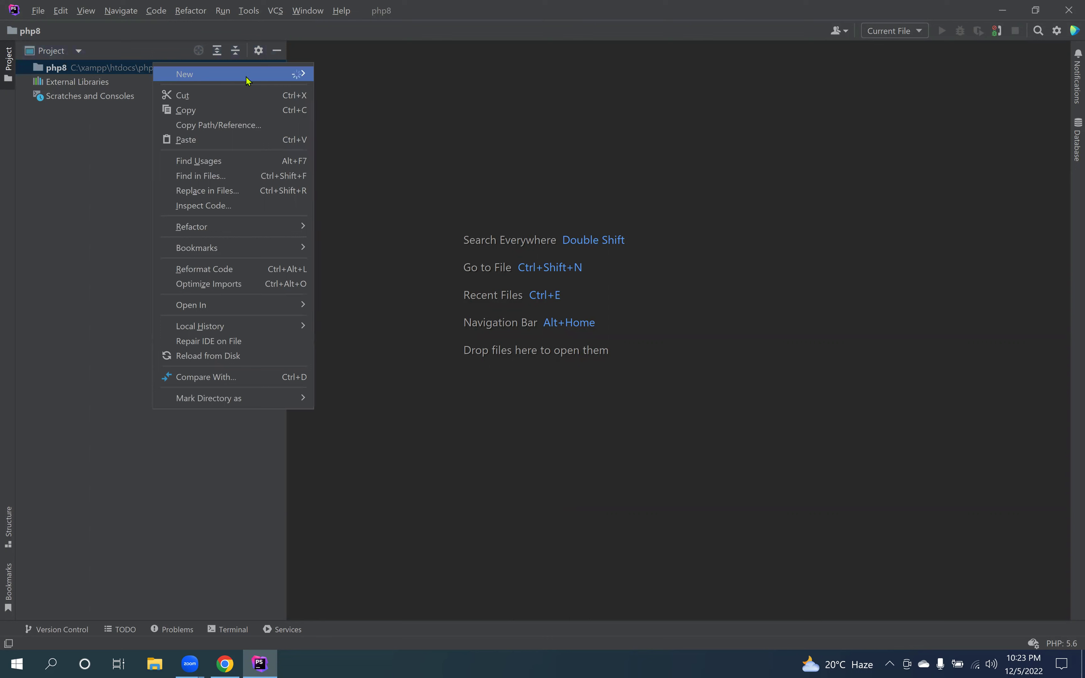
pyautogui.moveTo(246, 80)
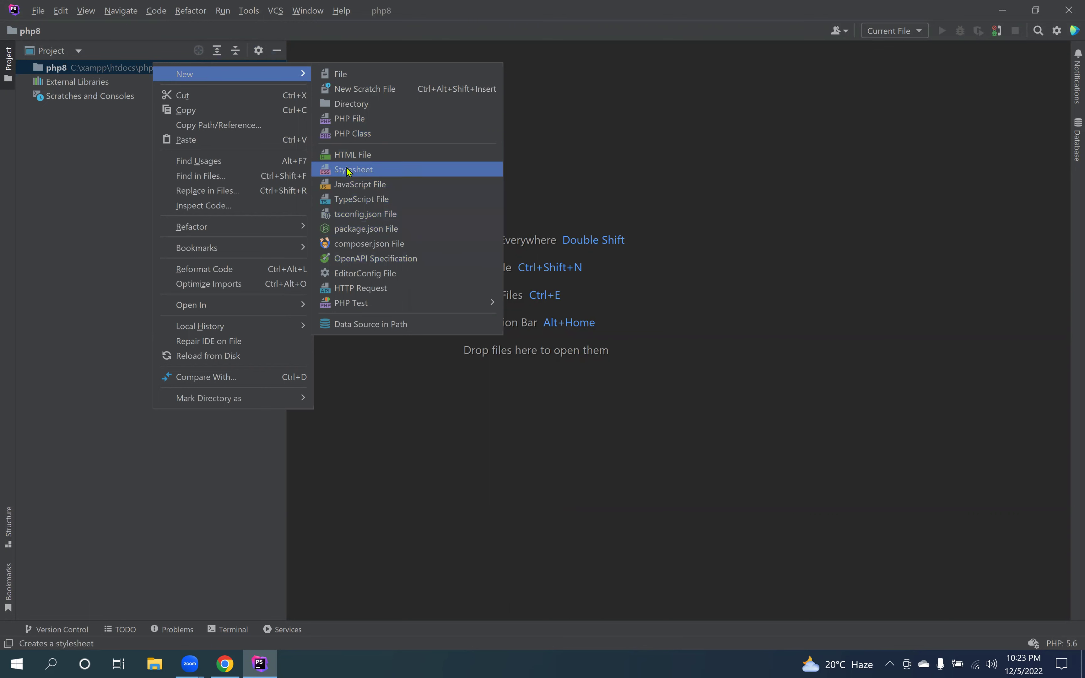
pyautogui.click(354, 105)
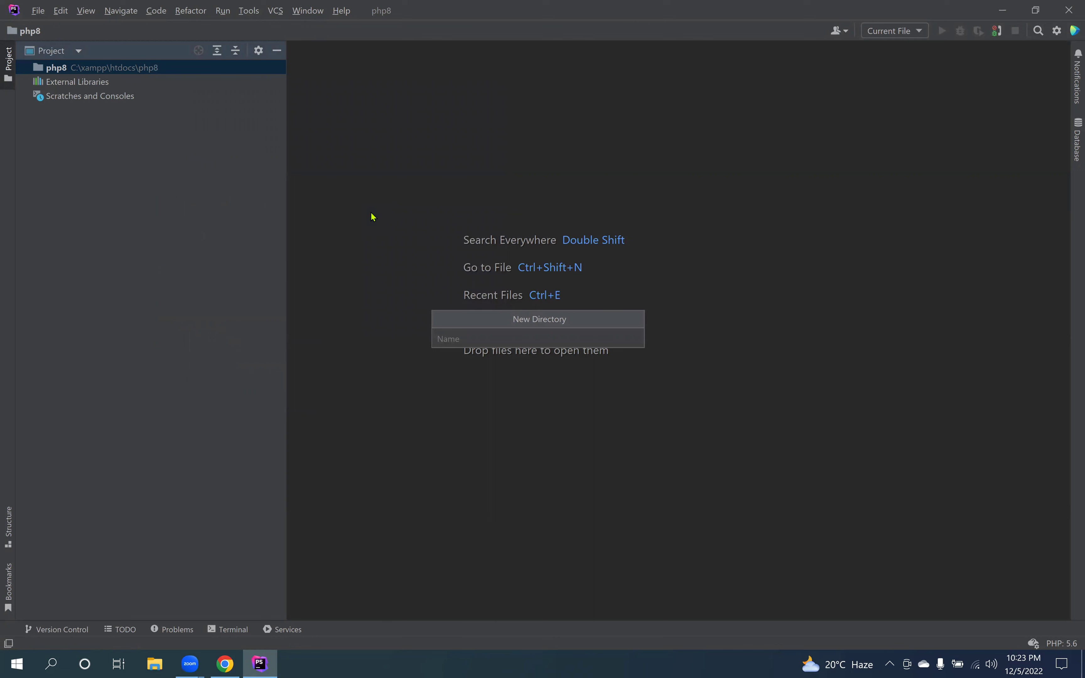
pyautogui.write('d')
pyautogui.write('5-12')
pyautogui.write('-2022')
pyautogui.press('Return')
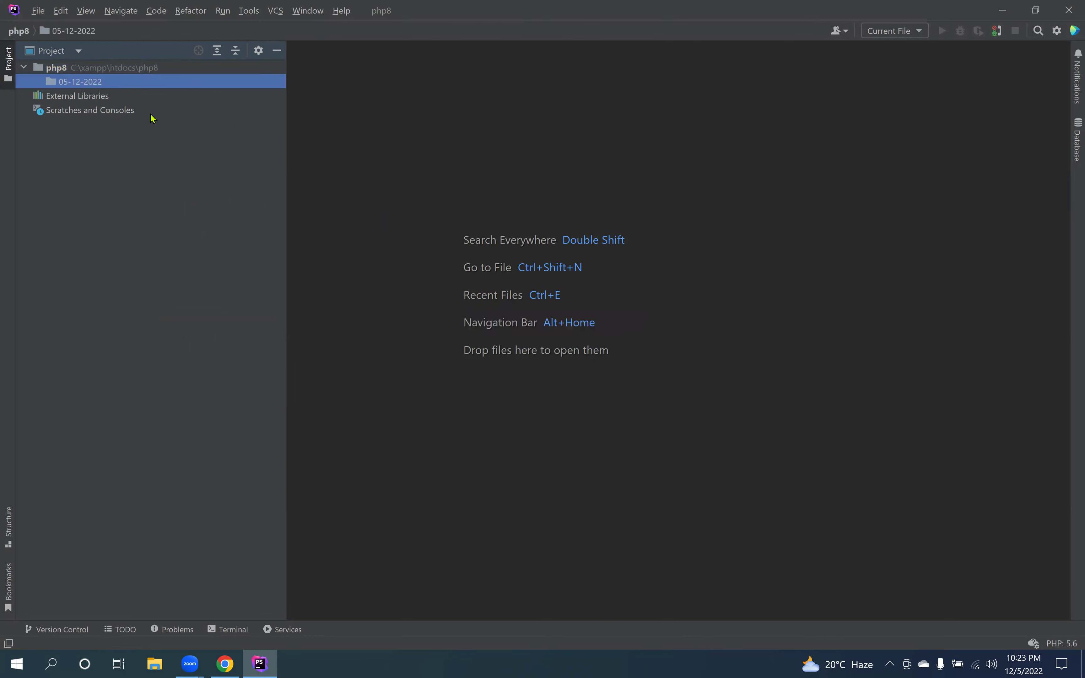
# - Start a new PHP file in the 05-12-2022 directory and enter class as its file name
pyautogui.rightClick(76, 82)
pyautogui.moveTo(91, 87)
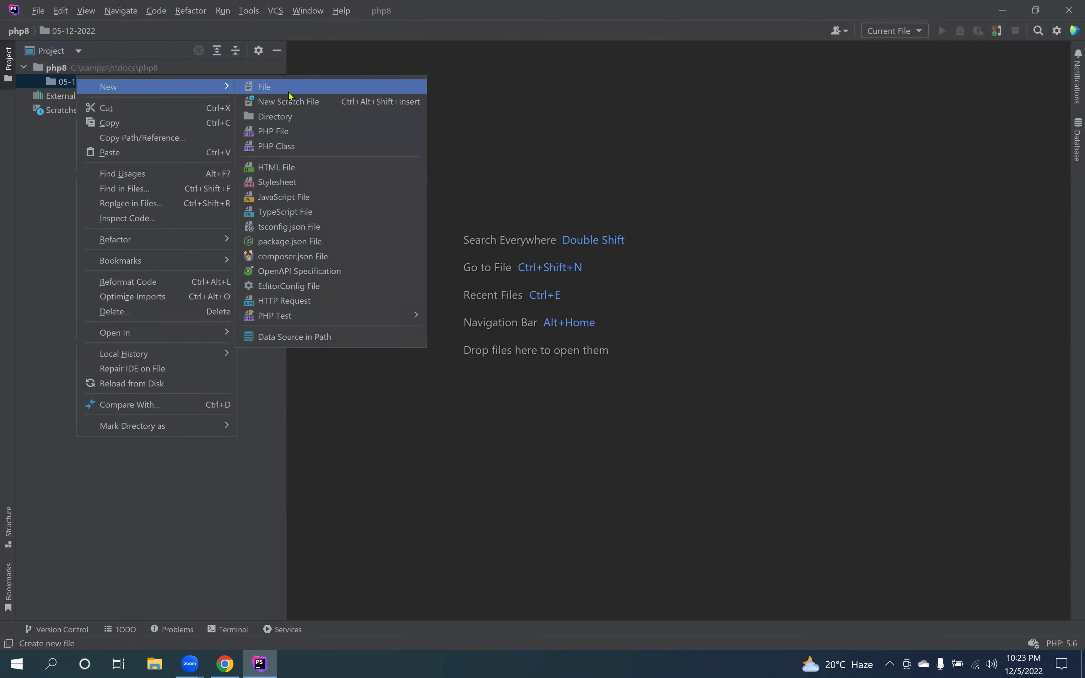
pyautogui.click(280, 133)
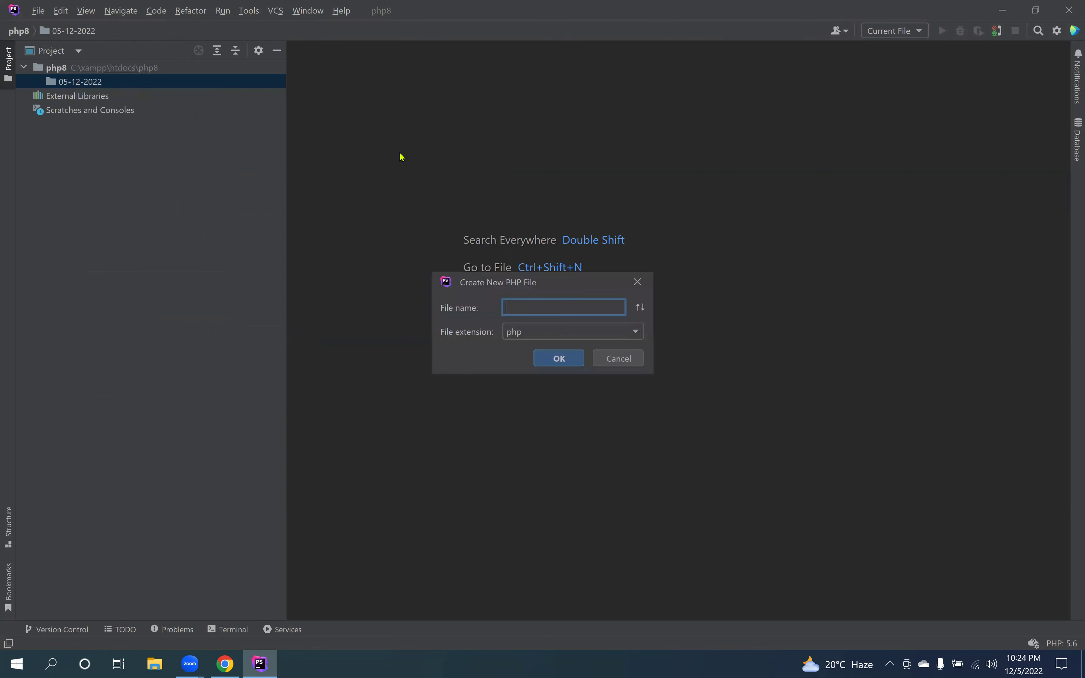
pyautogui.write('class')
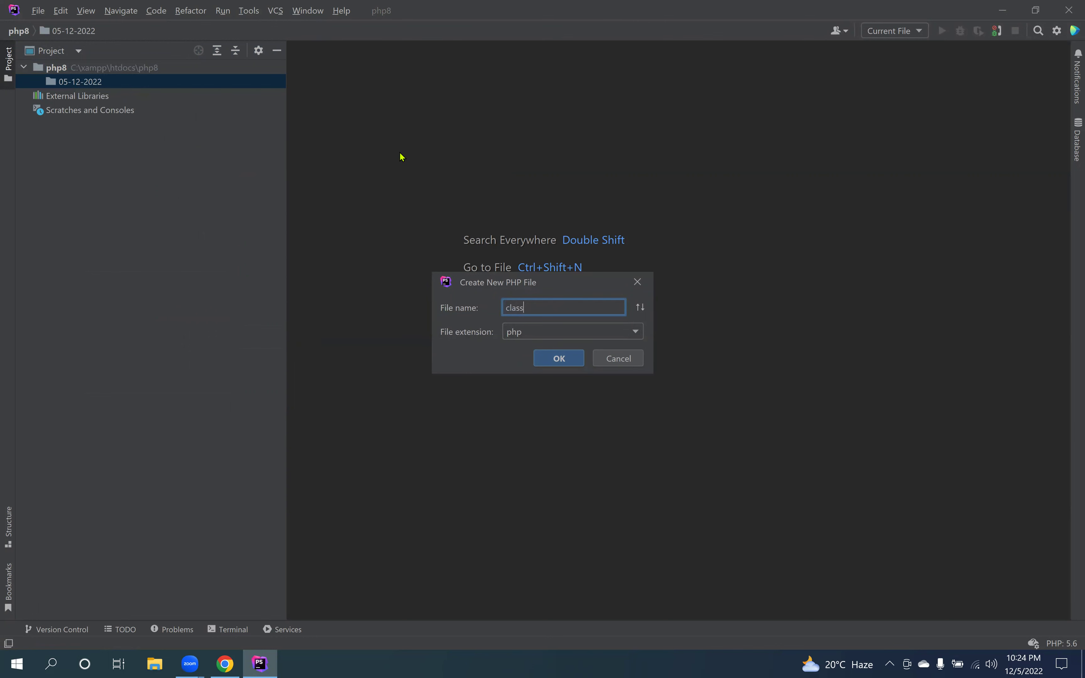